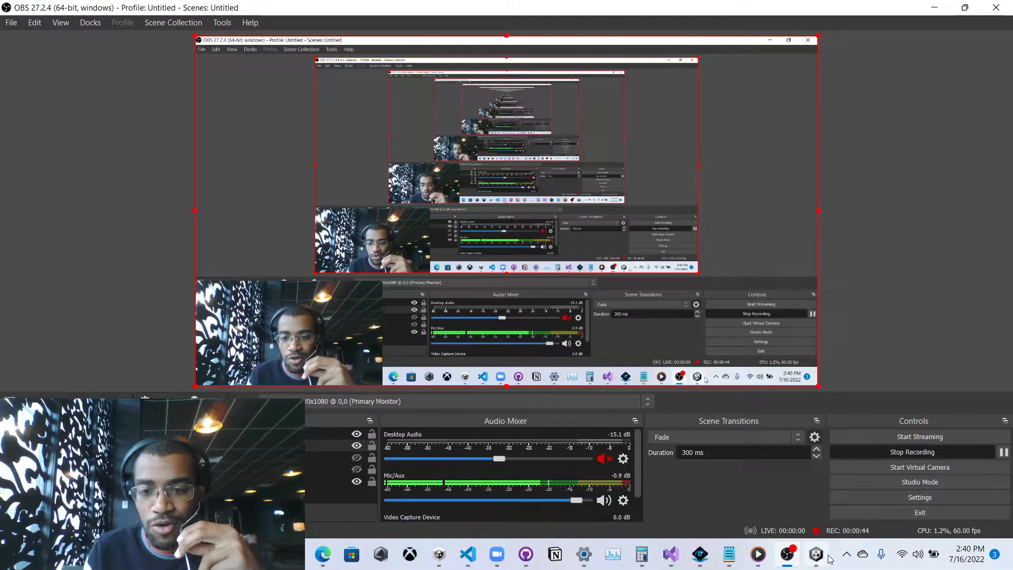
Bring the yesyeah project's Unity editor, showing SampleScene, to the front.
{"action": "left_click", "coordinate": [818, 555]}
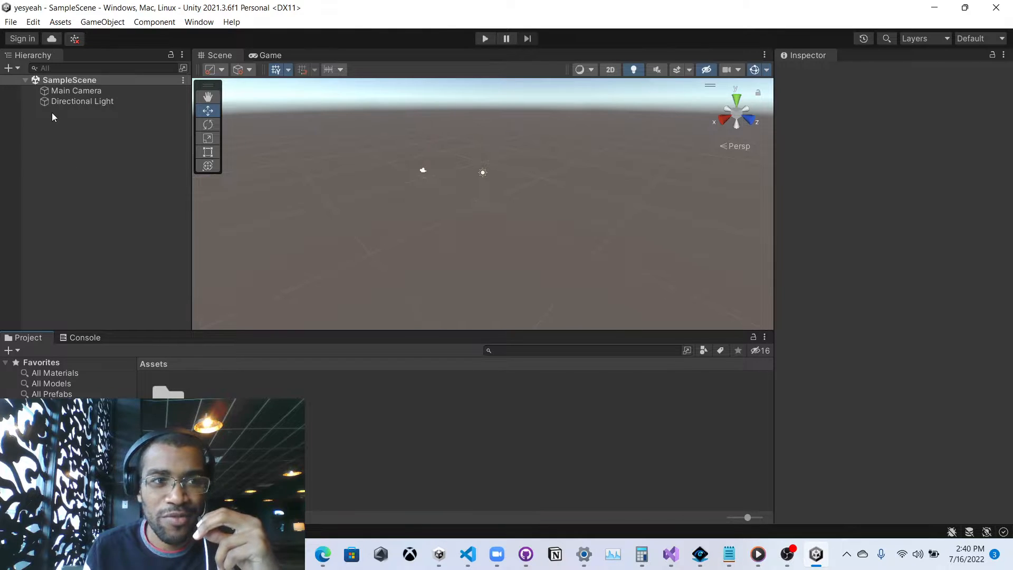
{"action": "left_click", "coordinate": [32, 23]}
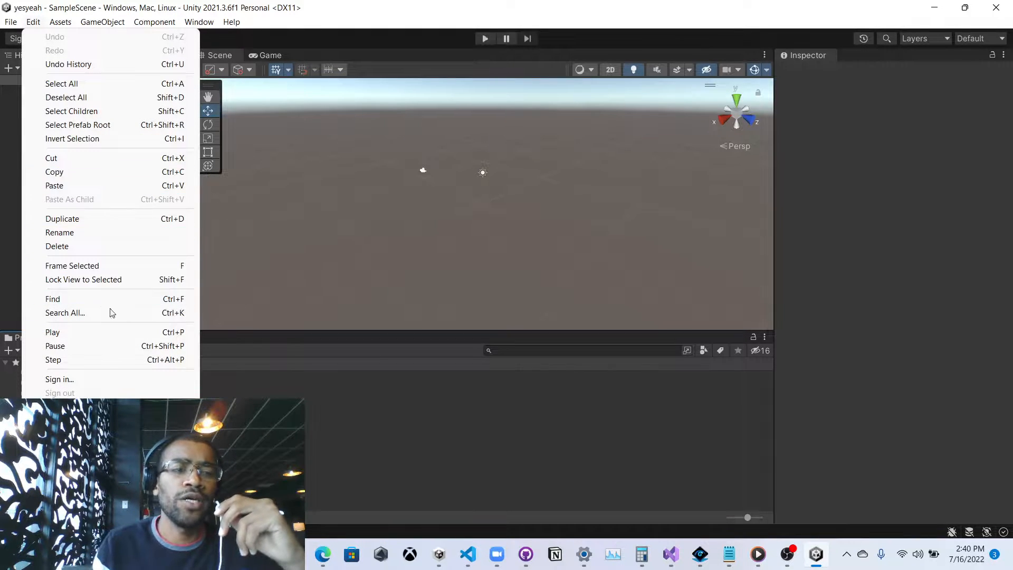
{"action": "left_click", "coordinate": [71, 433]}
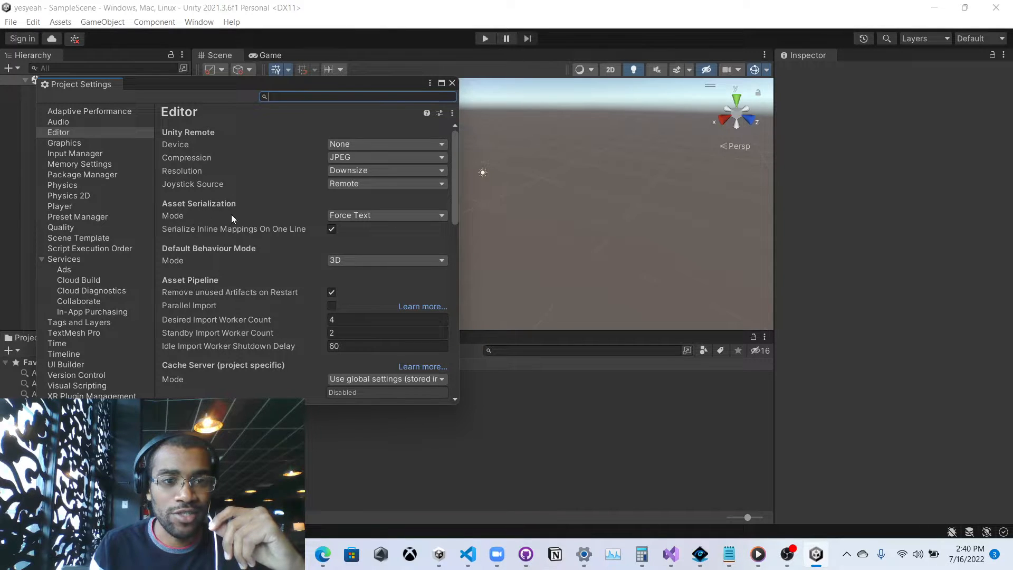
{"action": "left_click", "coordinate": [361, 217]}
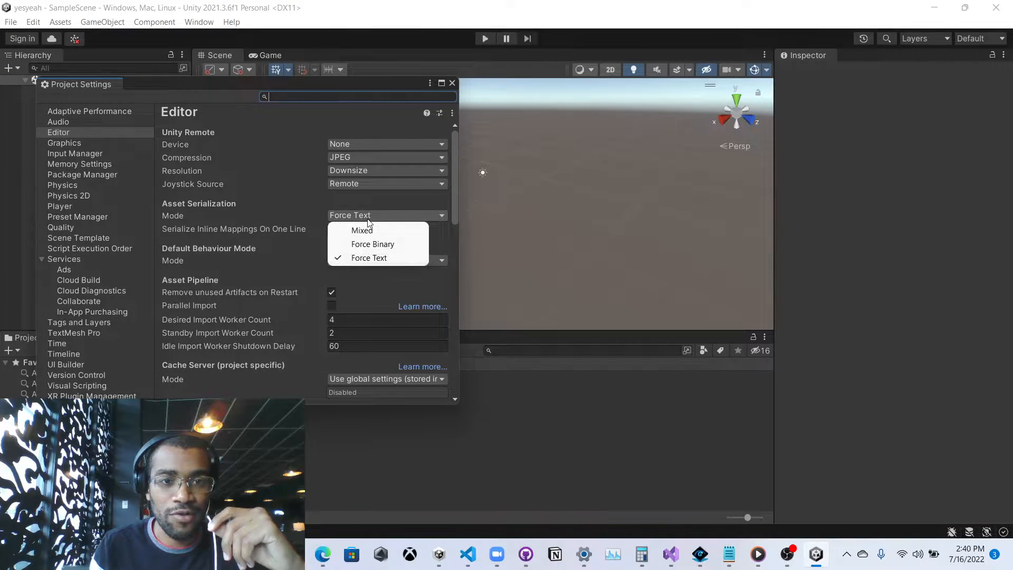
{"action": "left_click", "coordinate": [235, 217]}
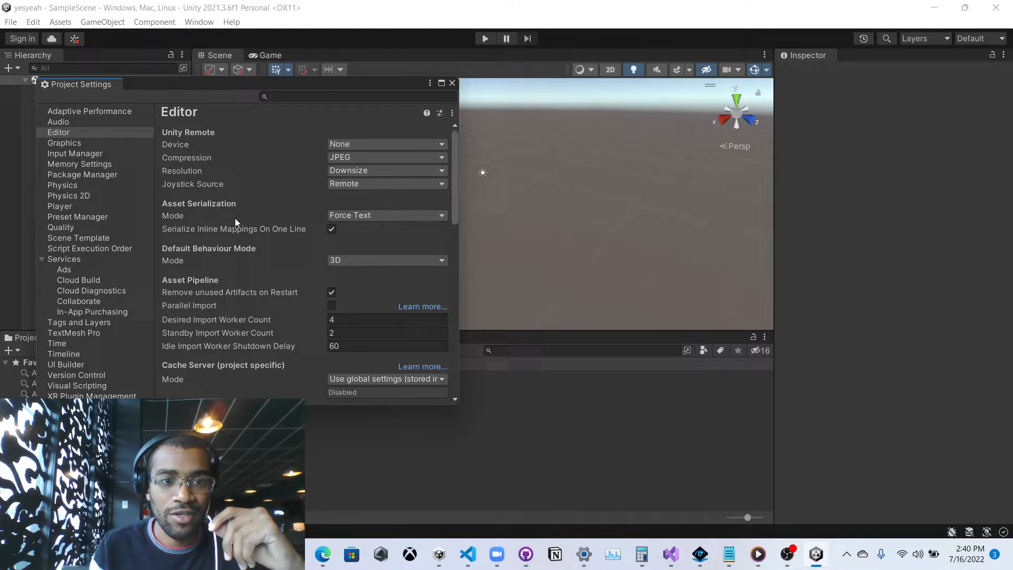
{"action": "left_click", "coordinate": [353, 214]}
{"action": "left_click", "coordinate": [273, 228]}
{"action": "scroll", "coordinate": [275, 224], "scroll_direction": "down", "scroll_amount": 10}
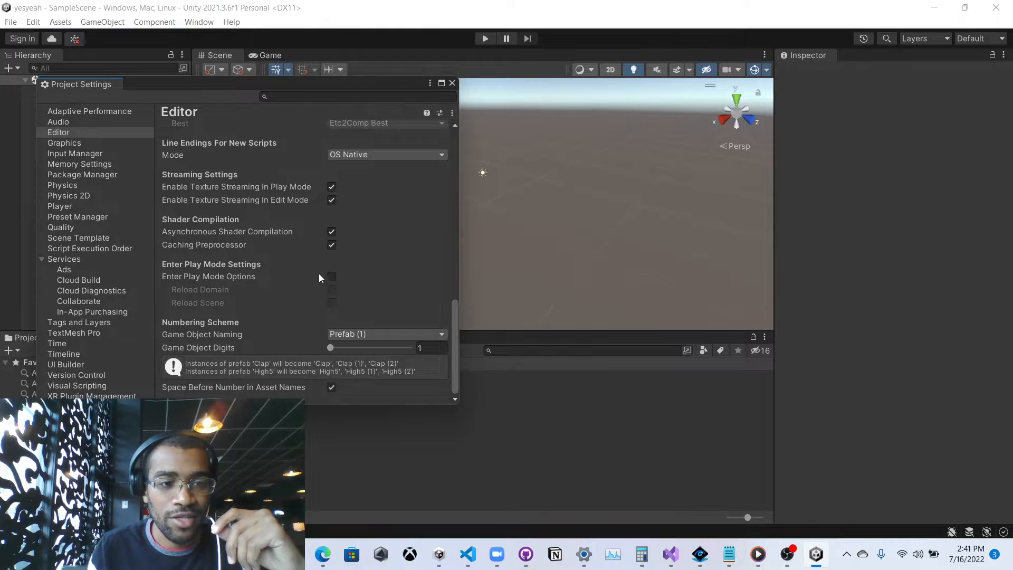
{"action": "scroll", "coordinate": [322, 266], "scroll_direction": "up", "scroll_amount": 10}
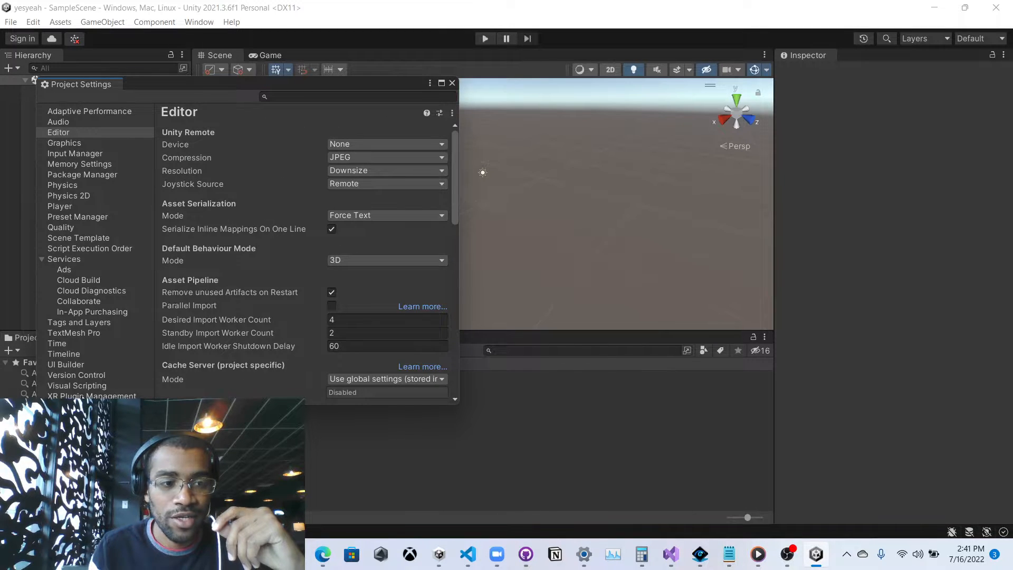
{"action": "left_click", "coordinate": [68, 375]}
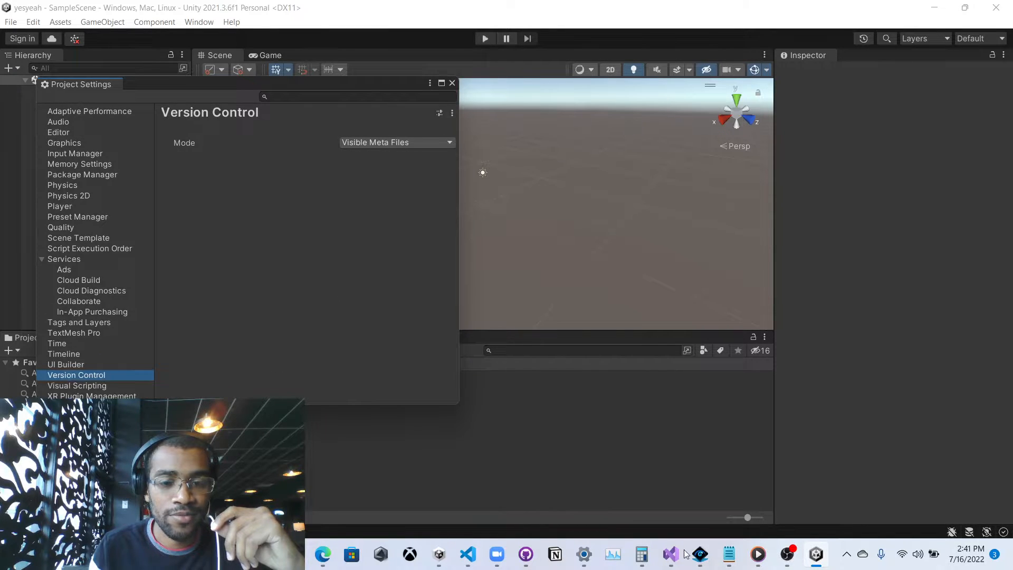
{"action": "left_click", "coordinate": [787, 556]}
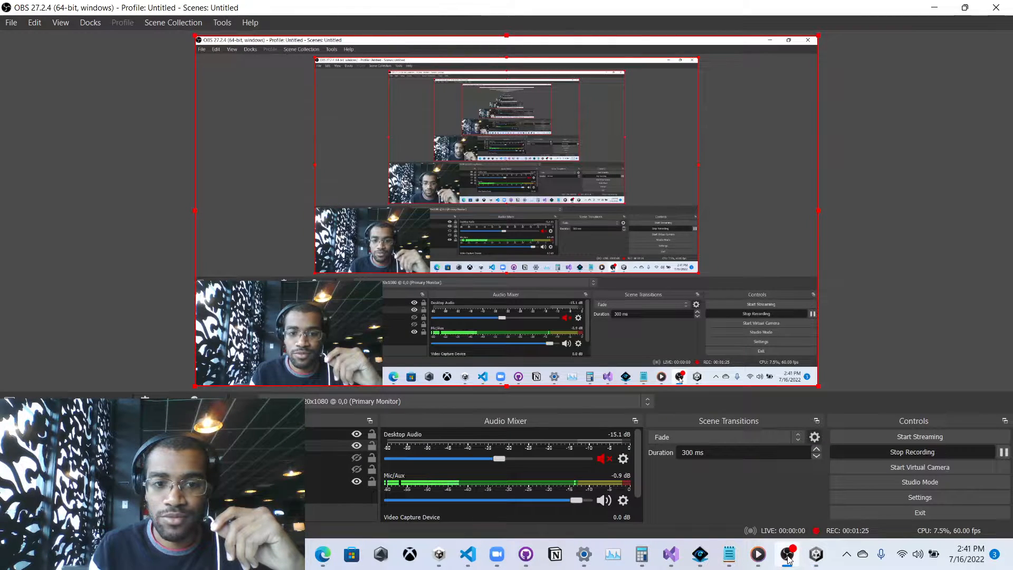
{"action": "left_click", "coordinate": [788, 557]}
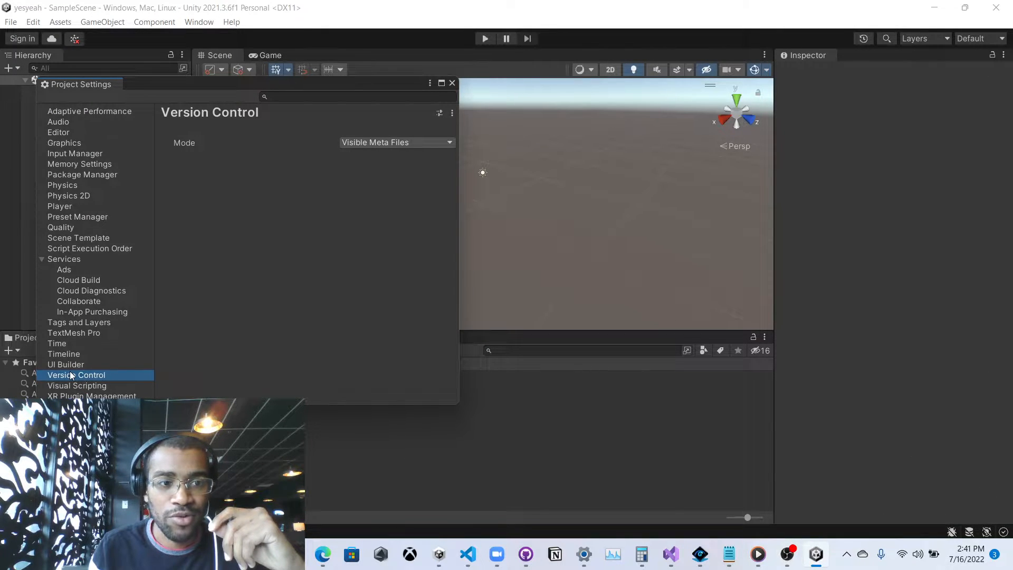
{"action": "left_click", "coordinate": [367, 145]}
{"action": "left_click", "coordinate": [276, 148]}
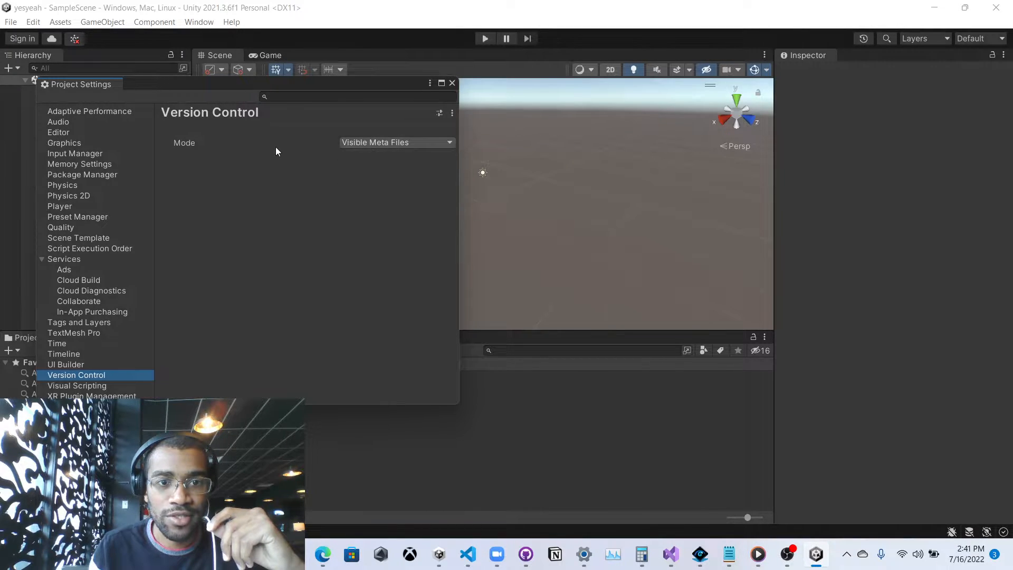
{"action": "left_click", "coordinate": [456, 84]}
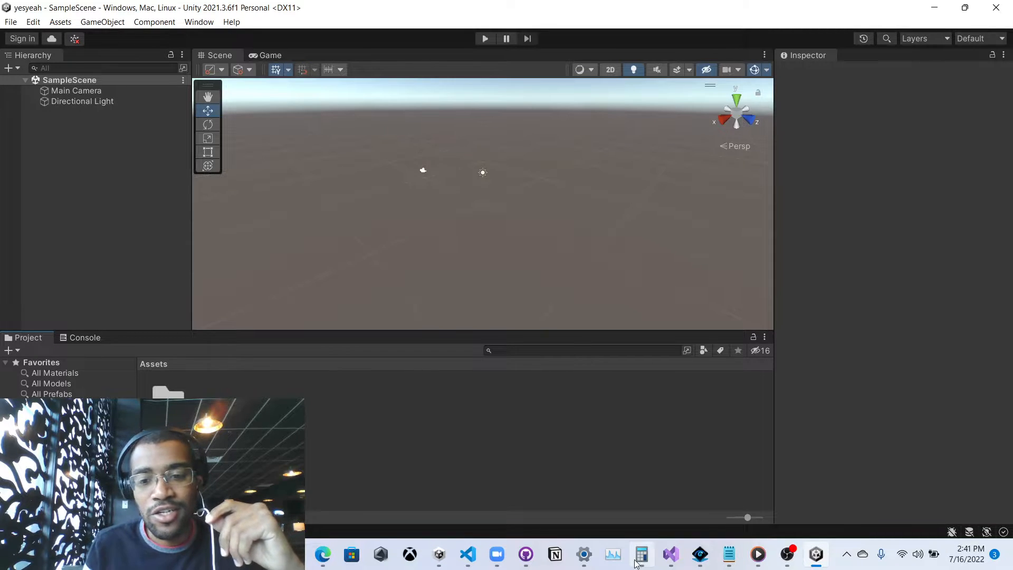
Add a 3D cube to SampleScene from the Hierarchy, deselect it, then switch to OBS.
{"action": "right_click", "coordinate": [93, 128]}
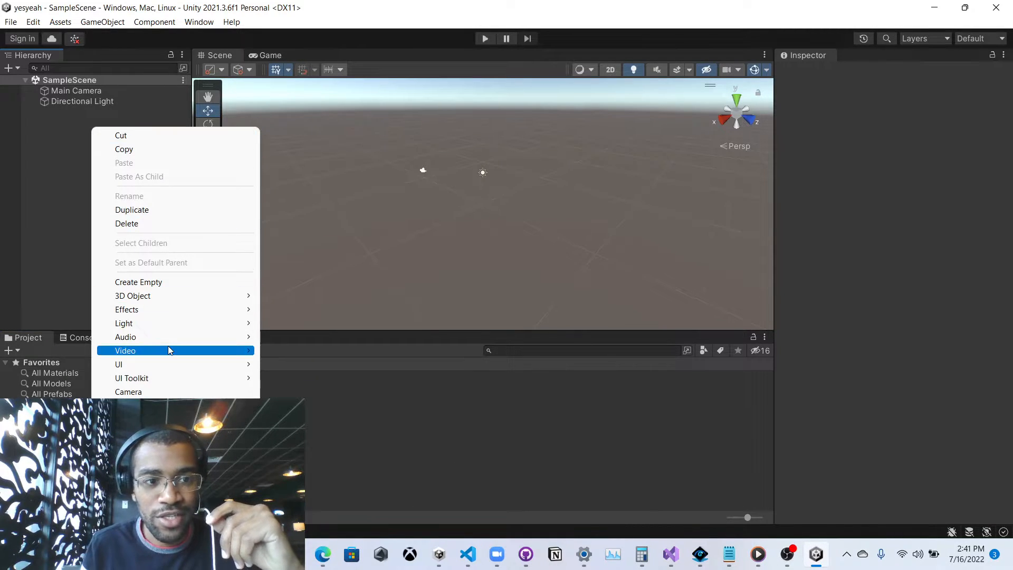
{"action": "mouse_move", "coordinate": [163, 295]}
{"action": "left_click", "coordinate": [312, 294]}
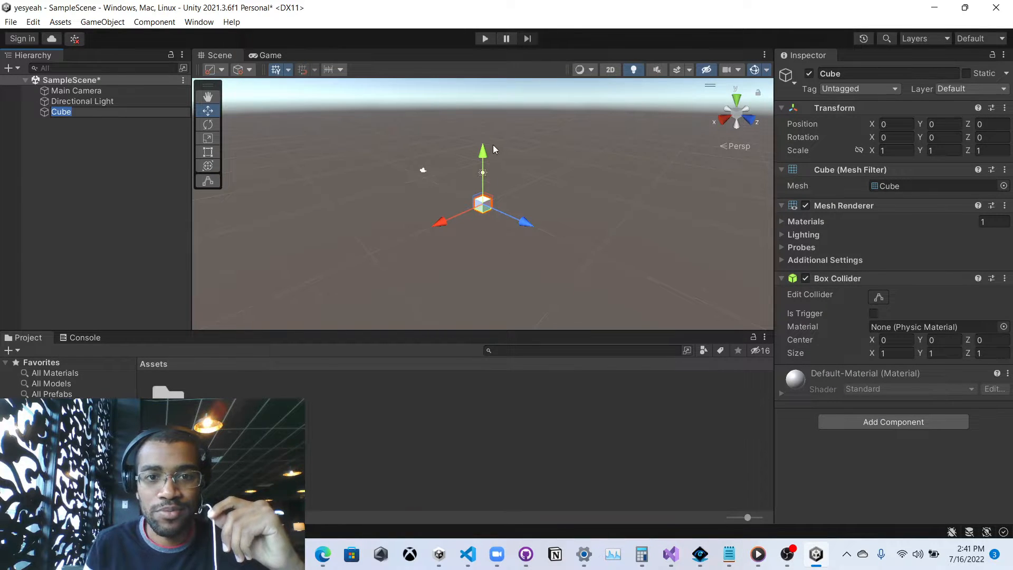
{"action": "left_click", "coordinate": [84, 188]}
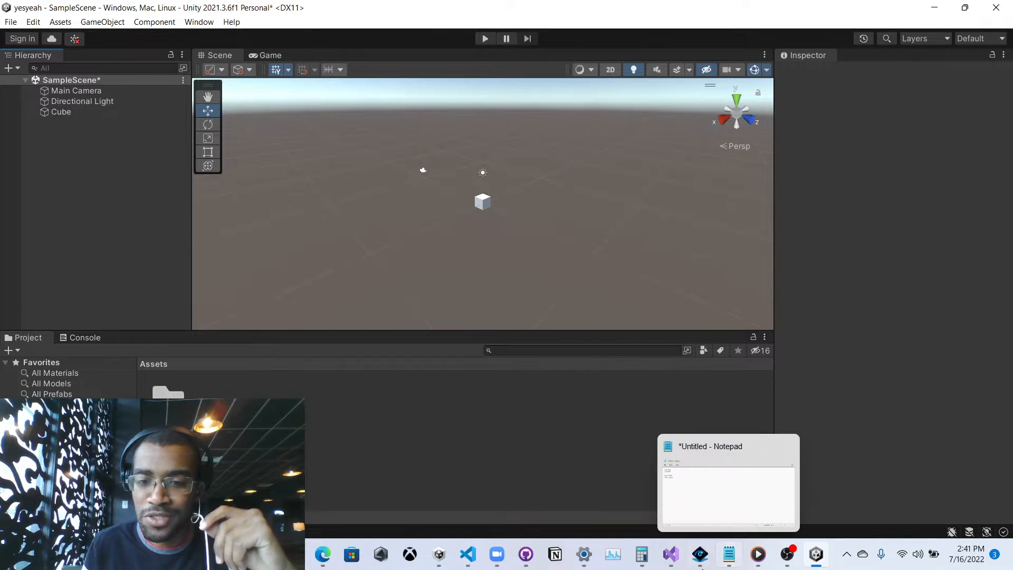
{"action": "mouse_move", "coordinate": [797, 567]}
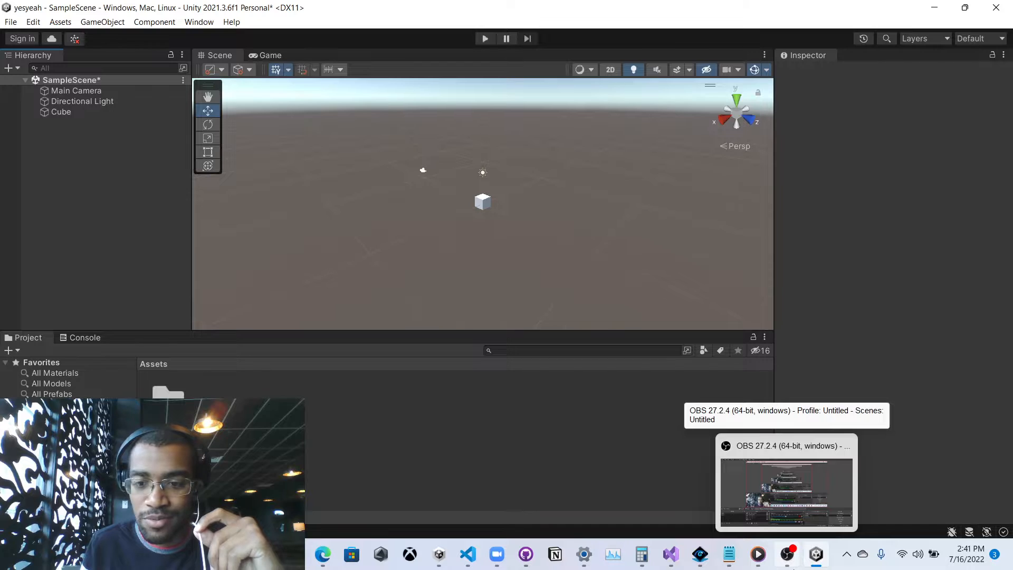
{"action": "left_click", "coordinate": [795, 568]}
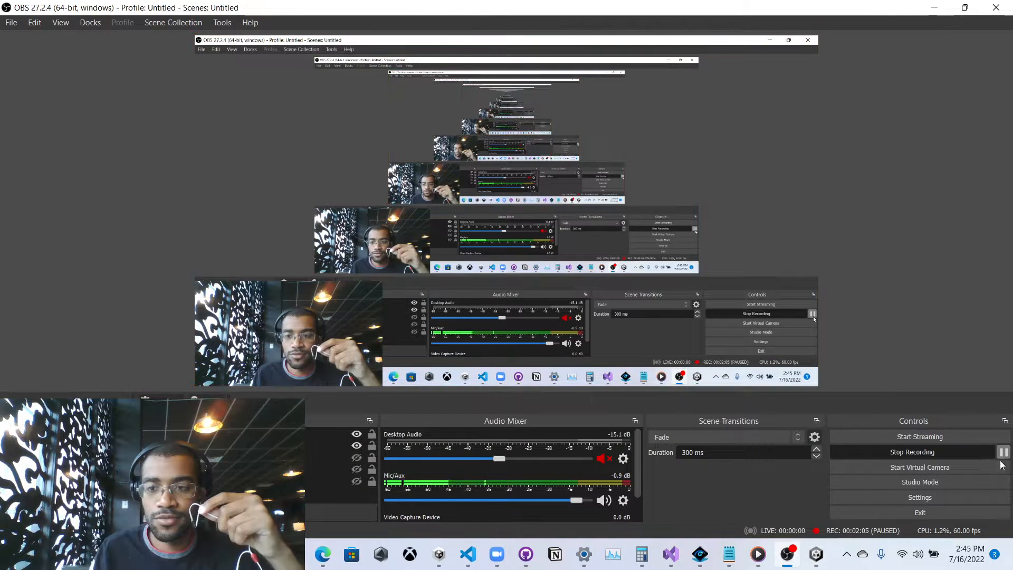
Bring GitHub Desktop in front of OBS, showing Roll-a-Ball's 3 changed files including MainScene.unity.
{"action": "left_click", "coordinate": [525, 554]}
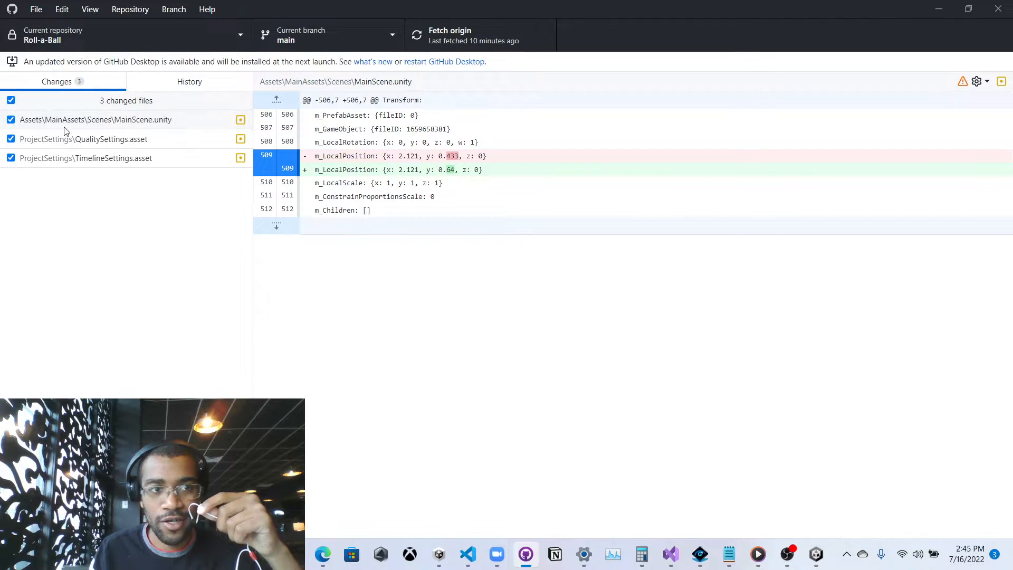
{"action": "left_click", "coordinate": [35, 9]}
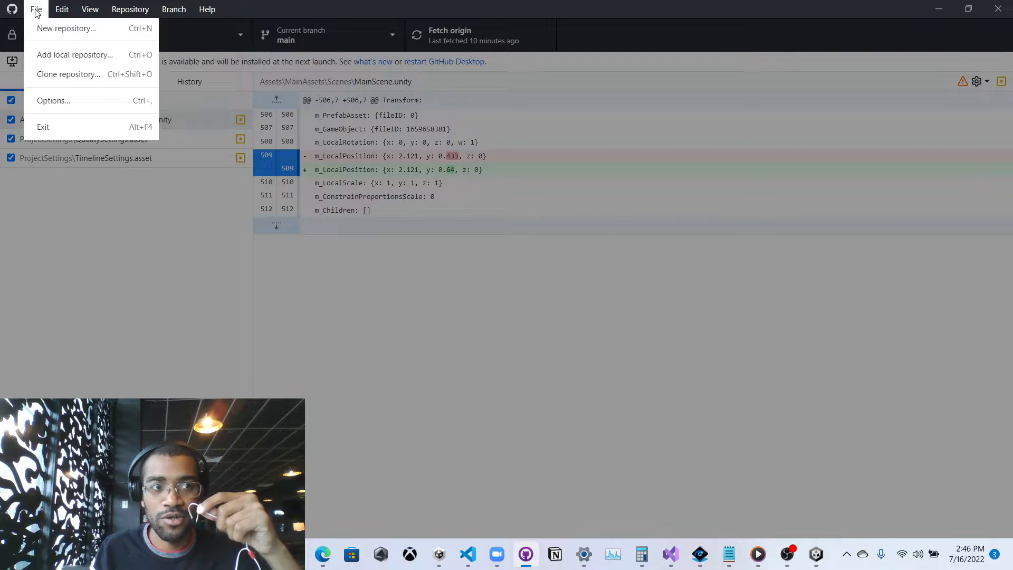
{"action": "left_click", "coordinate": [53, 59]}
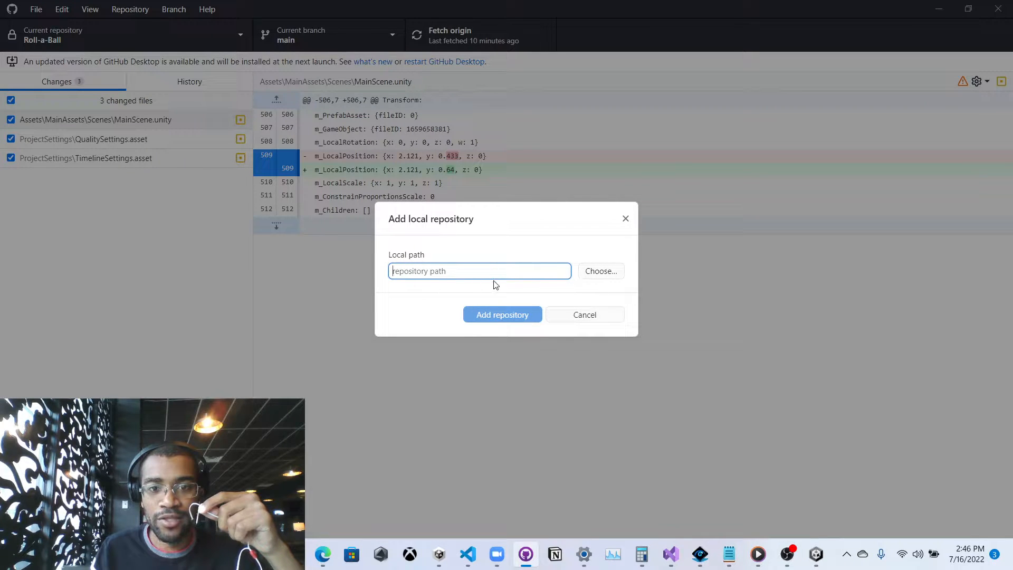
{"action": "left_click", "coordinate": [605, 274]}
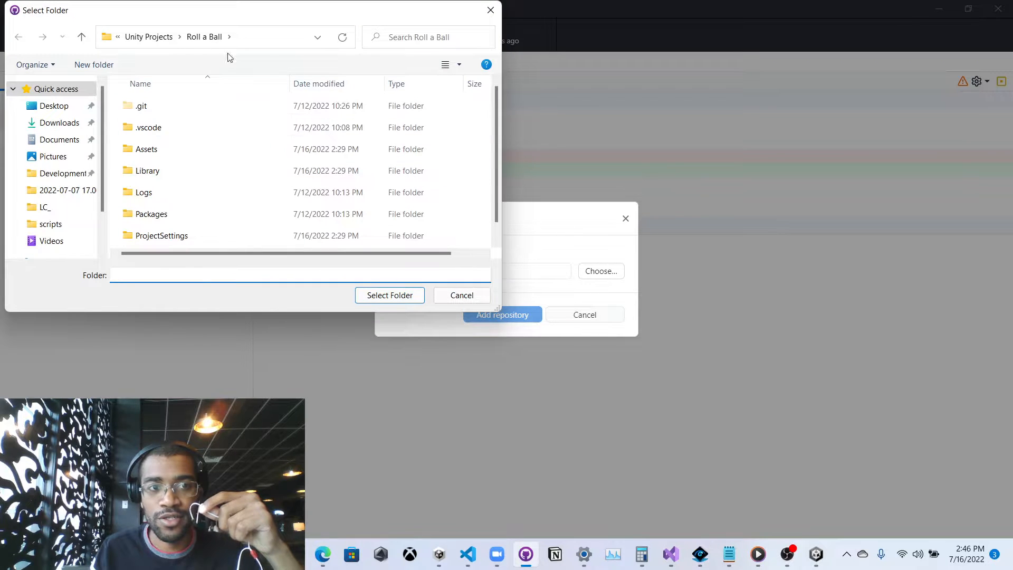
{"action": "left_click", "coordinate": [151, 37]}
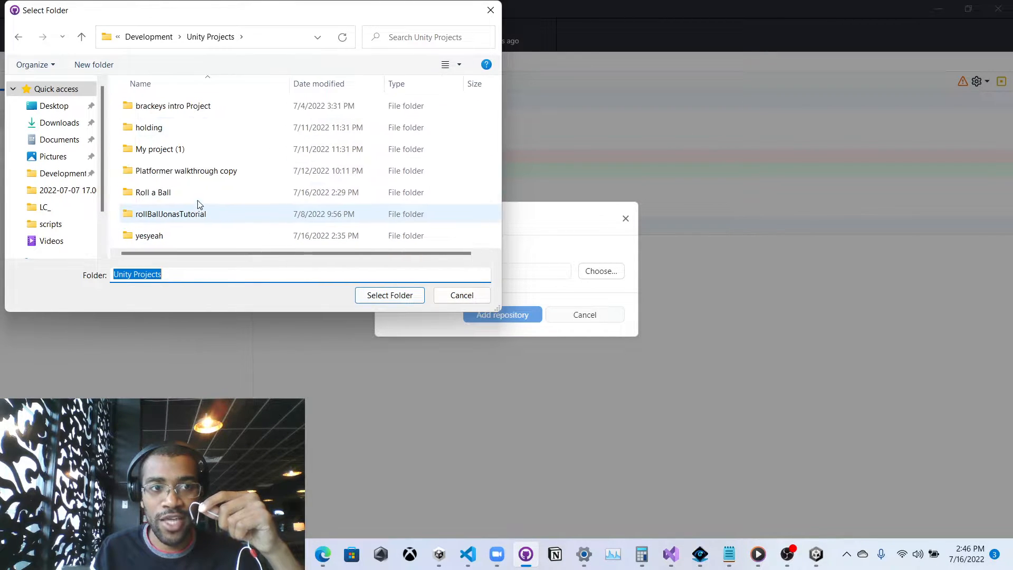
{"action": "left_click", "coordinate": [149, 37]}
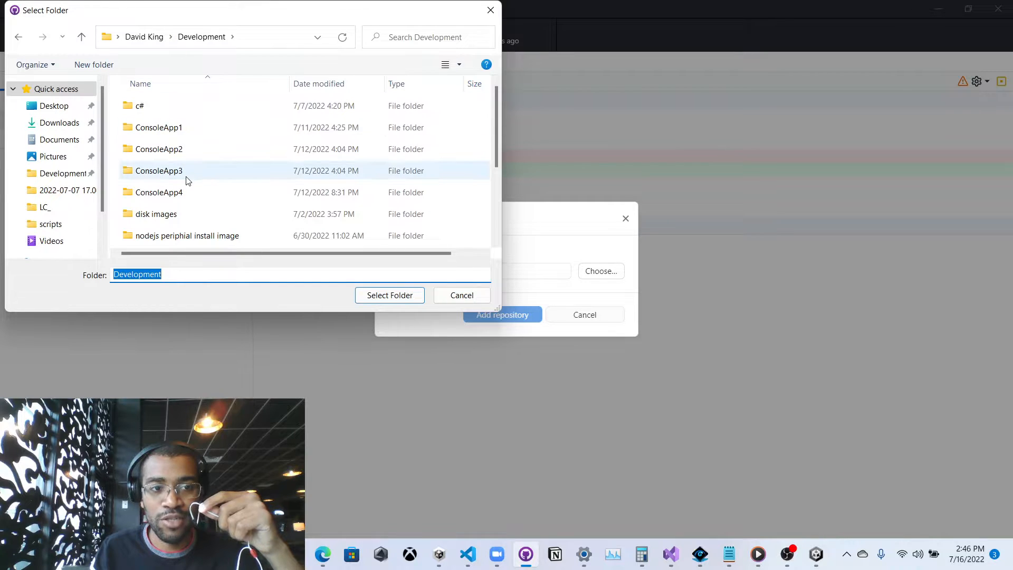
{"action": "scroll", "coordinate": [182, 177], "scroll_direction": "down", "scroll_amount": 2}
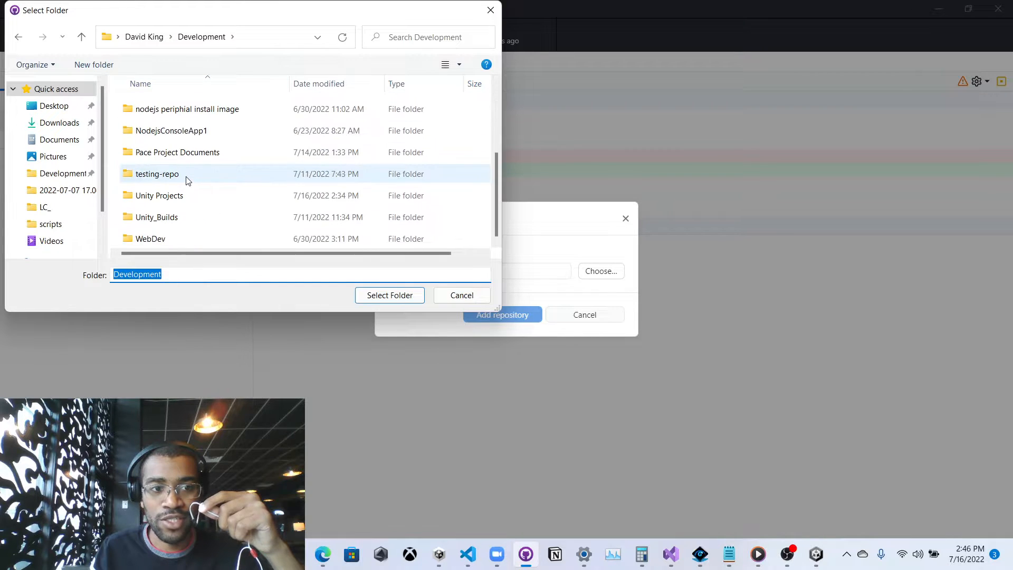
{"action": "double_click", "coordinate": [186, 203]}
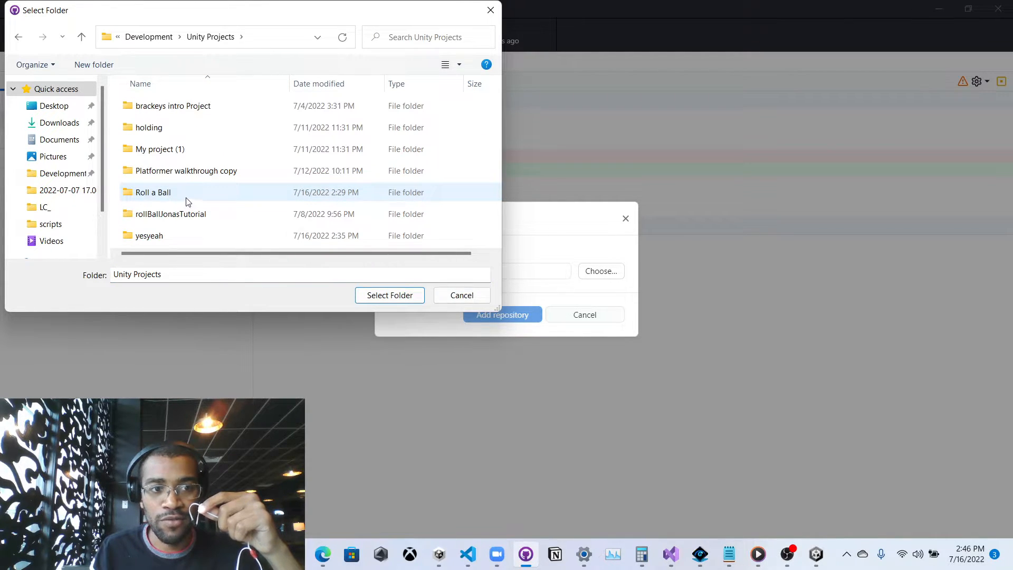
{"action": "left_click", "coordinate": [160, 36]}
{"action": "scroll", "coordinate": [168, 221], "scroll_direction": "down", "scroll_amount": 2}
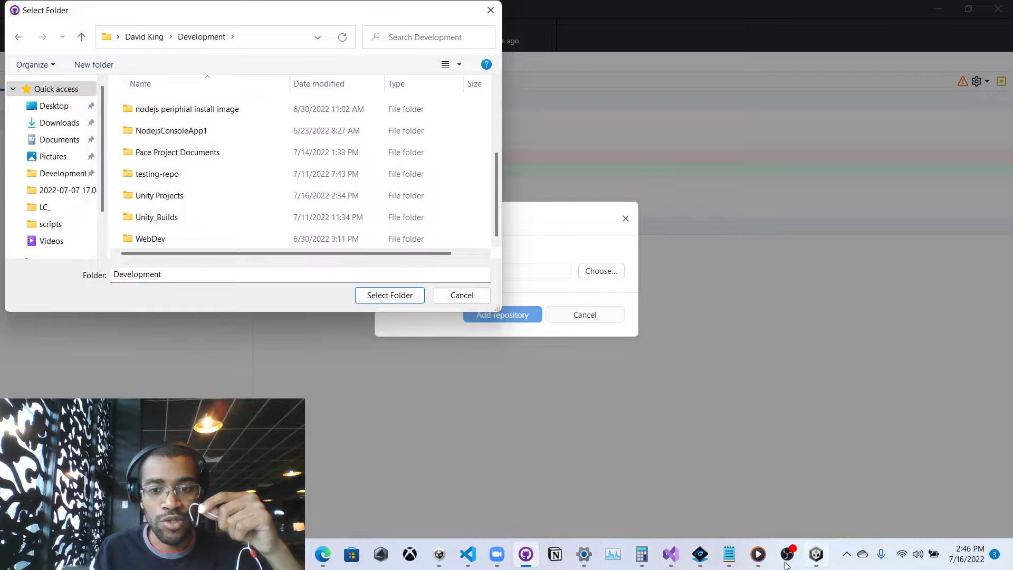
{"action": "left_click", "coordinate": [470, 295]}
{"action": "left_click", "coordinate": [626, 218]}
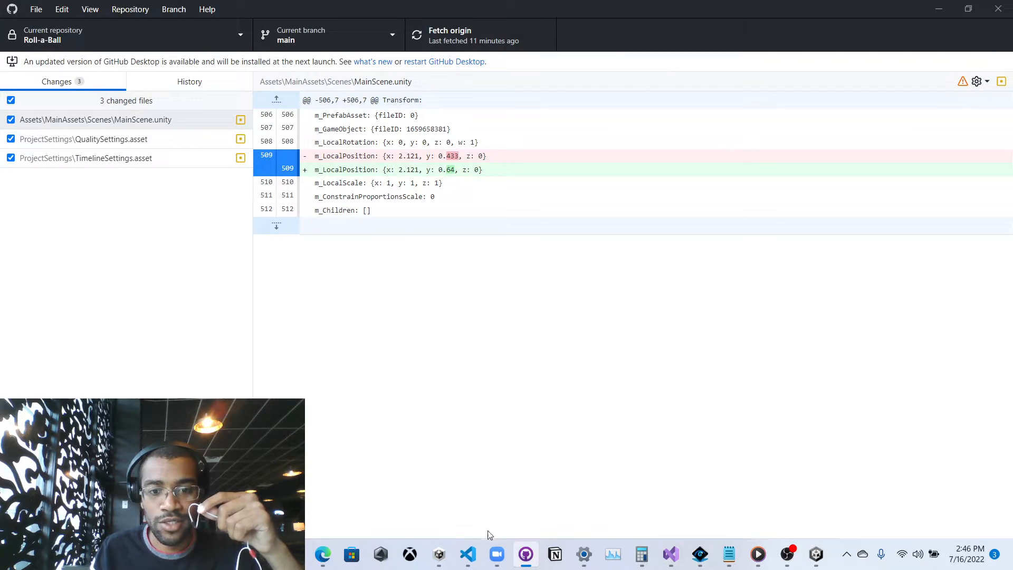
{"action": "left_click", "coordinate": [439, 554]}
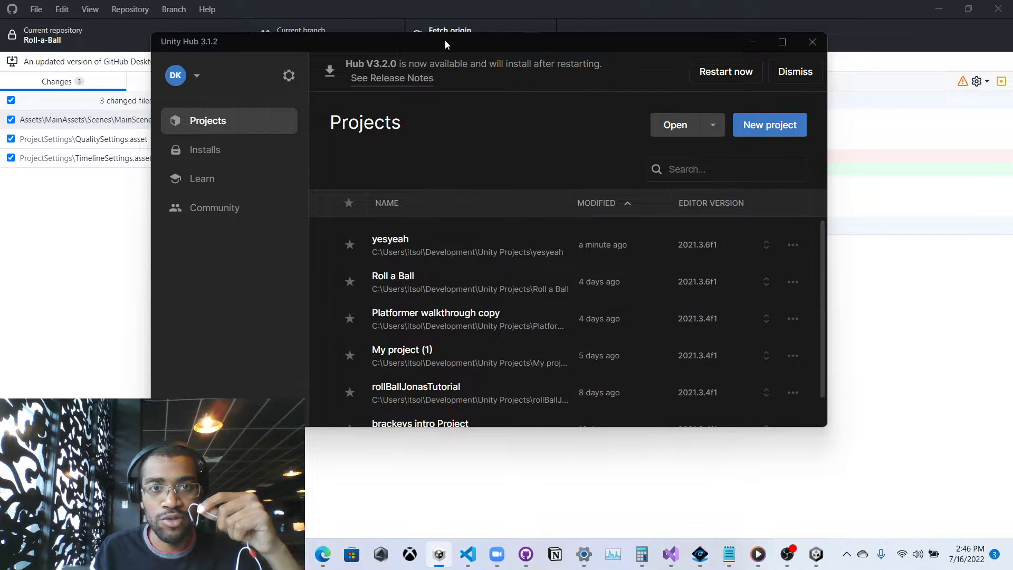
{"action": "left_click_drag", "start_coordinate": [445, 40], "coordinate": [388, 4]}
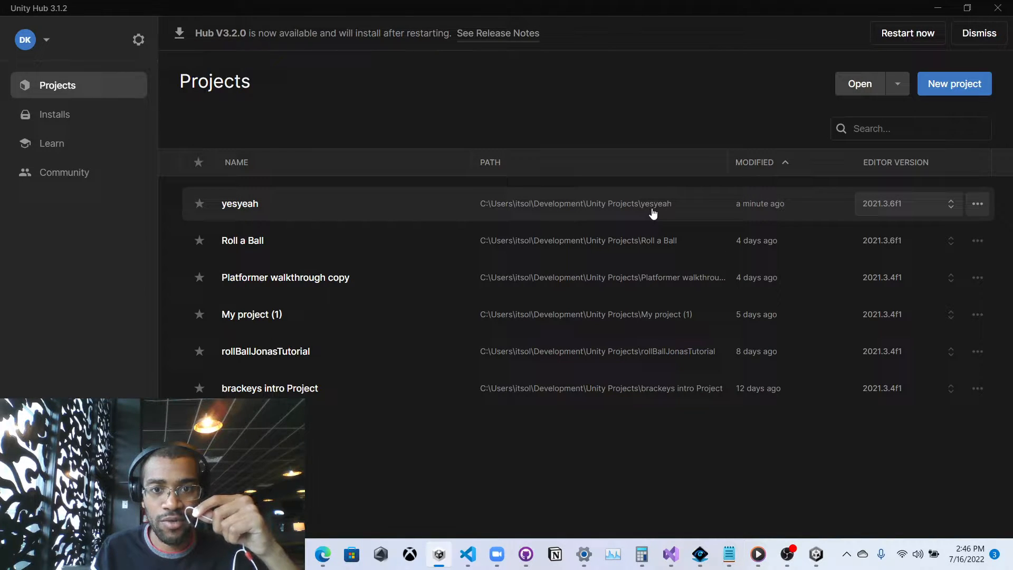
{"action": "left_click", "coordinate": [943, 8]}
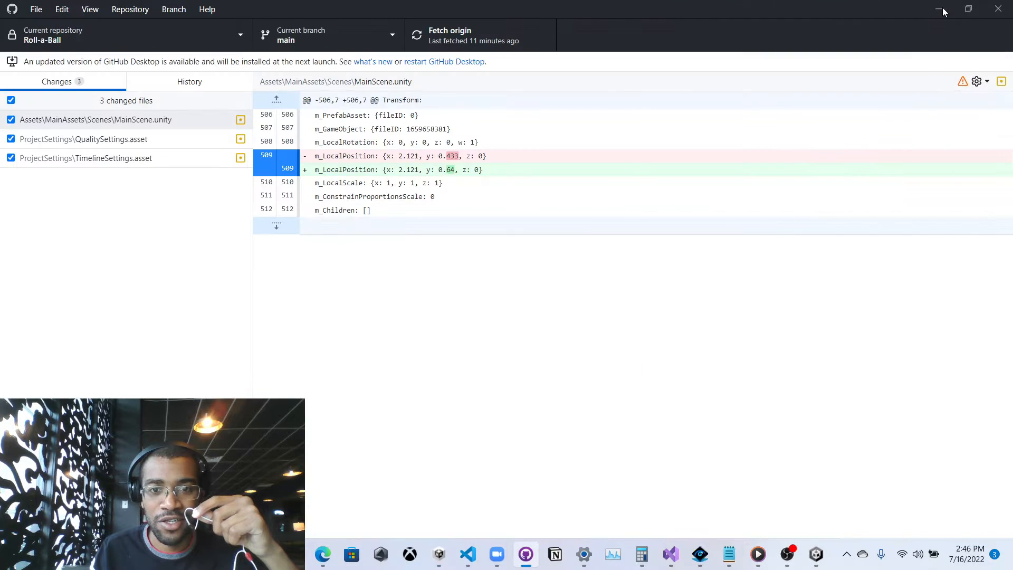
Point Add local repository at the Unity Projects\yesyeah folder, which isn't yet a Git repository.
{"action": "left_click", "coordinate": [37, 12]}
{"action": "left_click", "coordinate": [71, 53]}
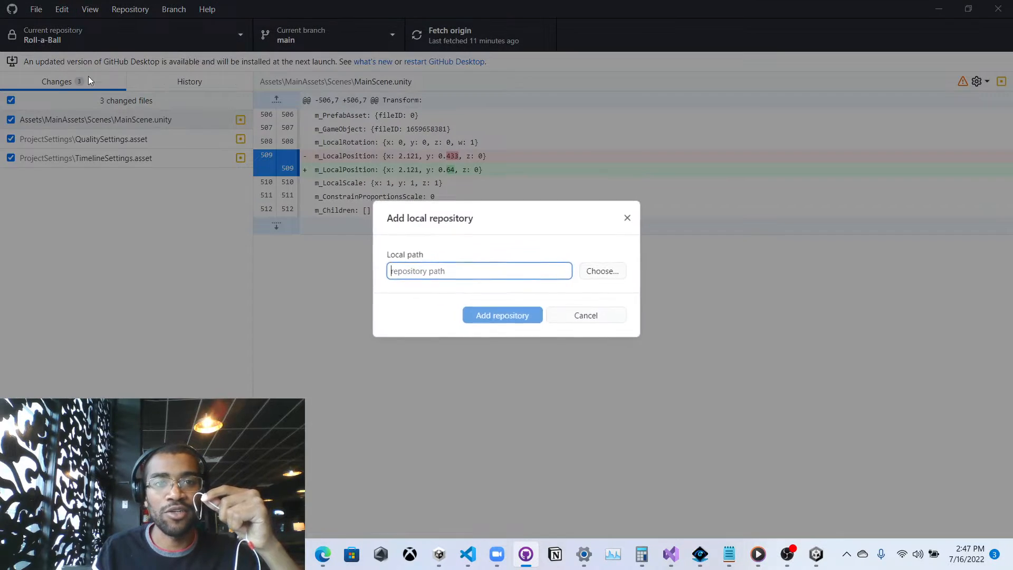
{"action": "left_click", "coordinate": [591, 271]}
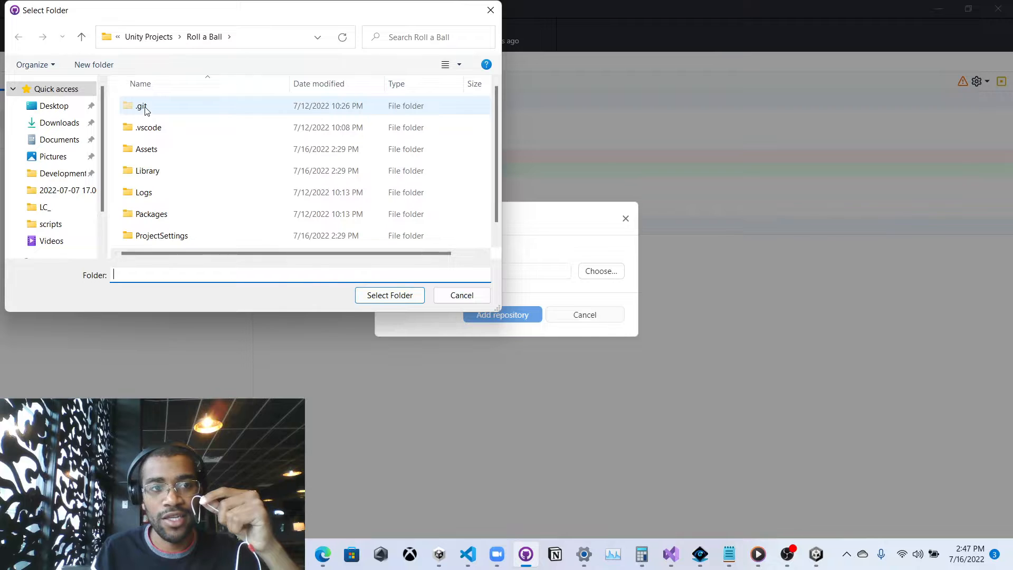
{"action": "left_click", "coordinate": [145, 37]}
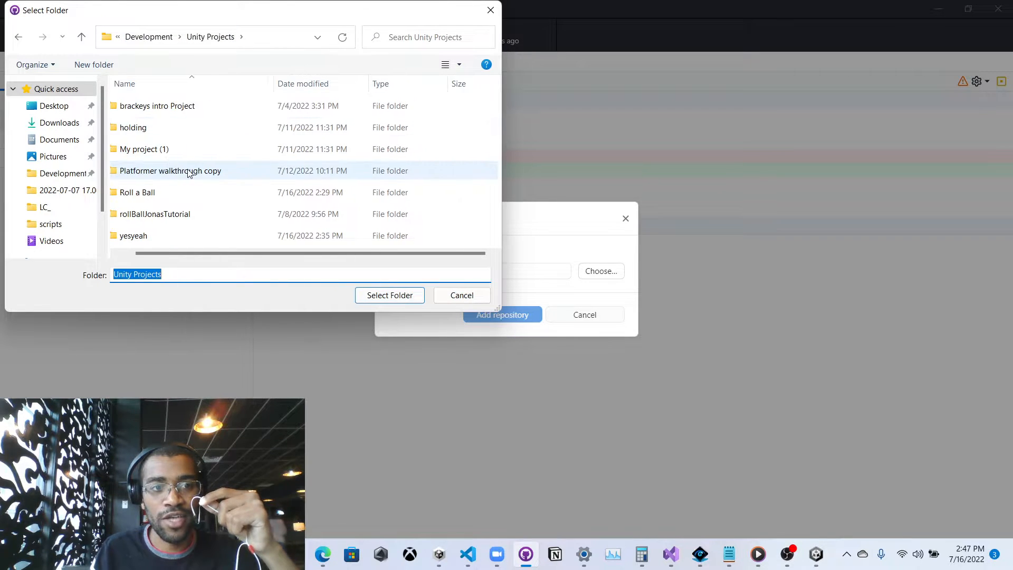
{"action": "left_click", "coordinate": [176, 236]}
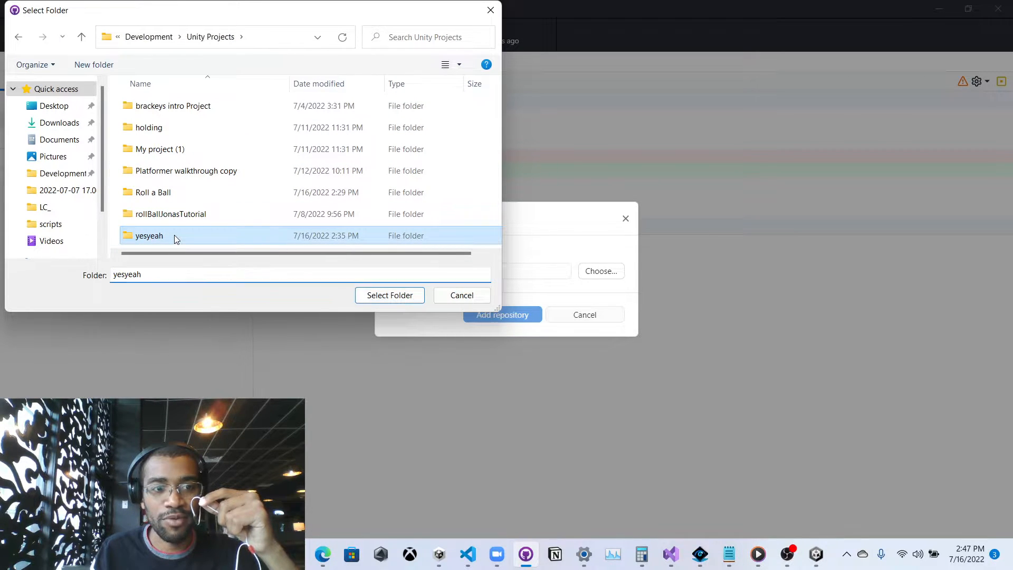
{"action": "left_click", "coordinate": [390, 295]}
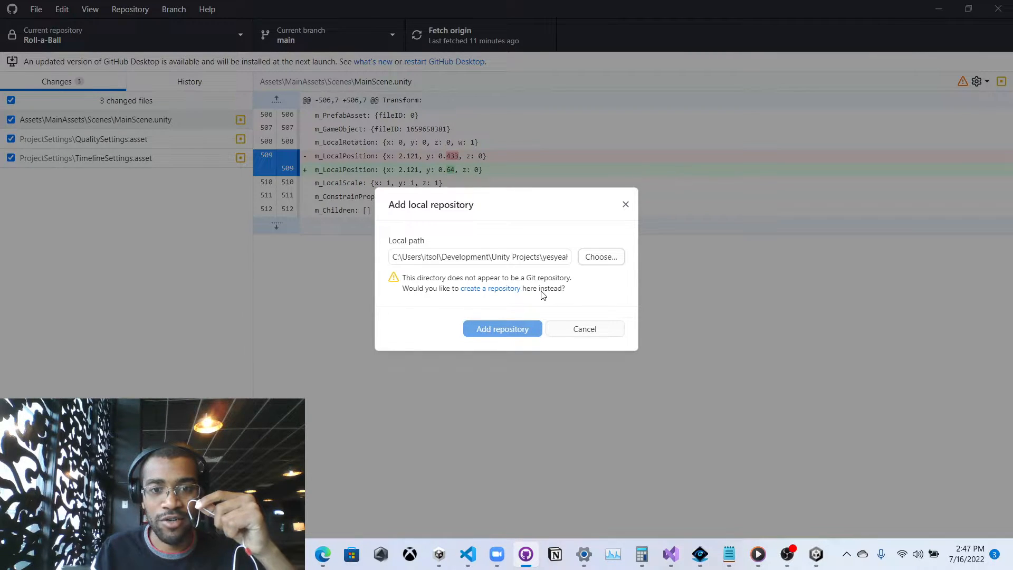
Create the yesyeah repository with description 'Unity Github Test', a README, no gitignore and no license.
{"action": "left_click", "coordinate": [510, 289]}
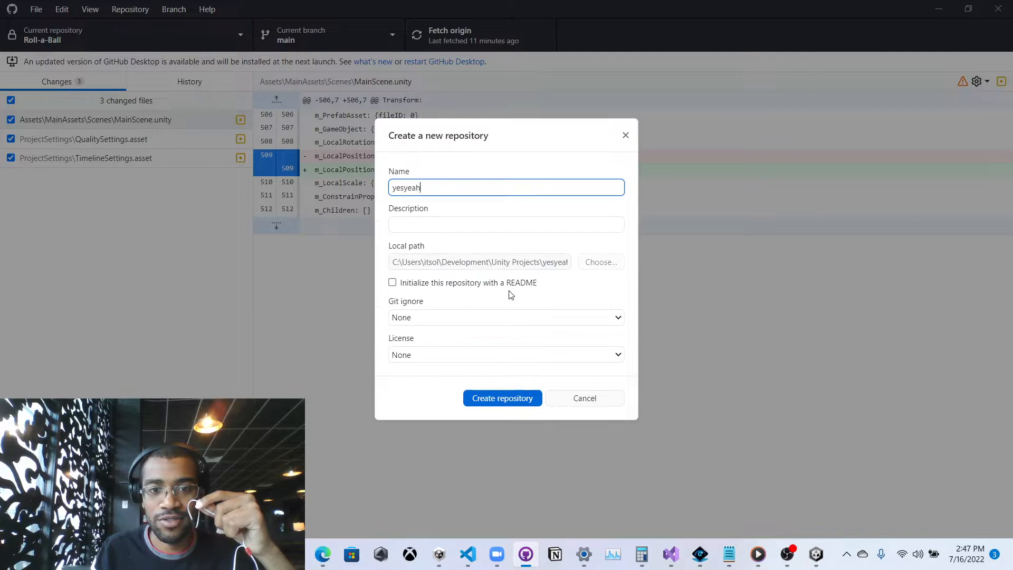
{"action": "left_click", "coordinate": [404, 222]}
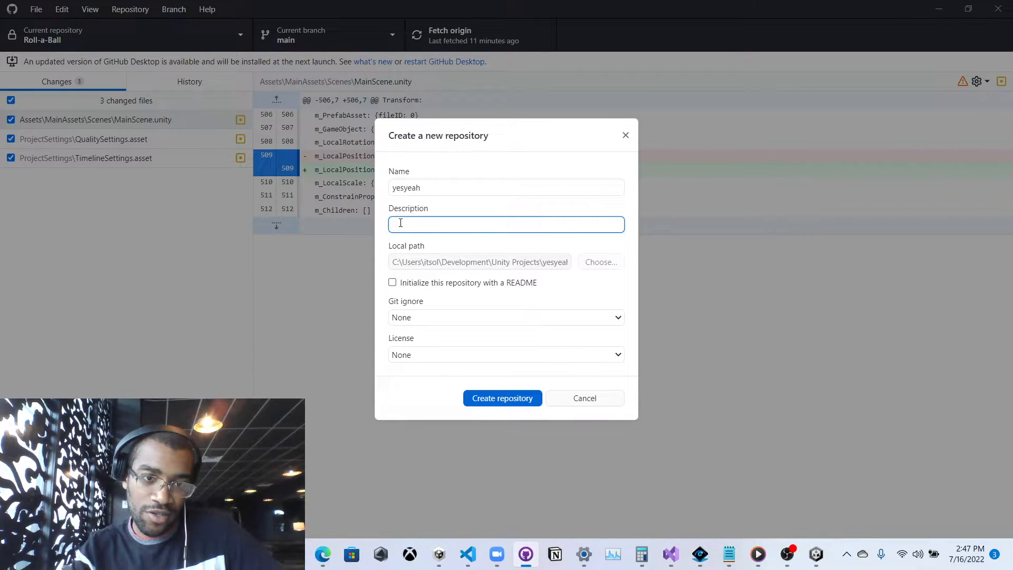
{"action": "type", "text": "Unity Github "}
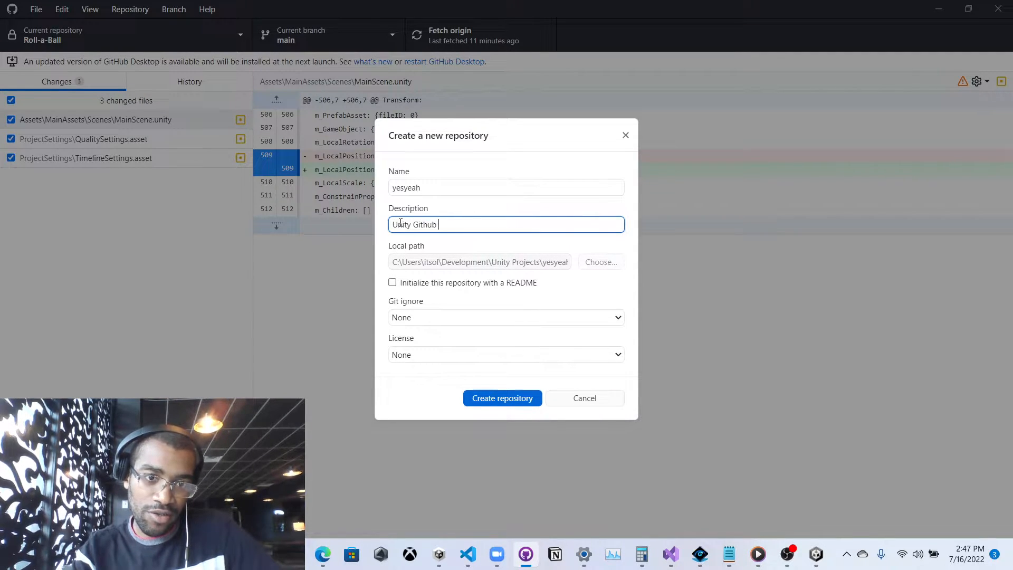
{"action": "type", "text": "Test"}
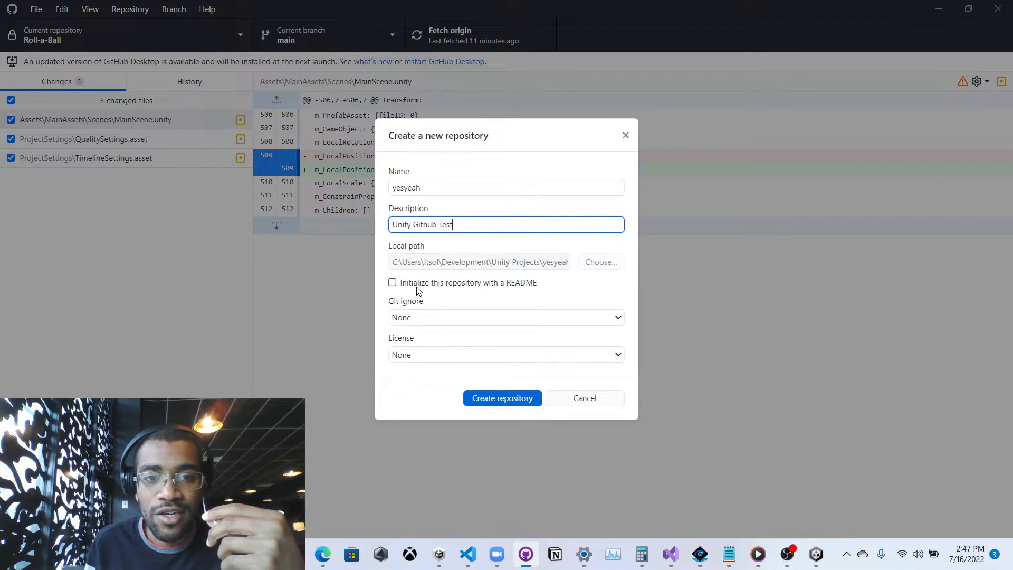
{"action": "left_click", "coordinate": [445, 285]}
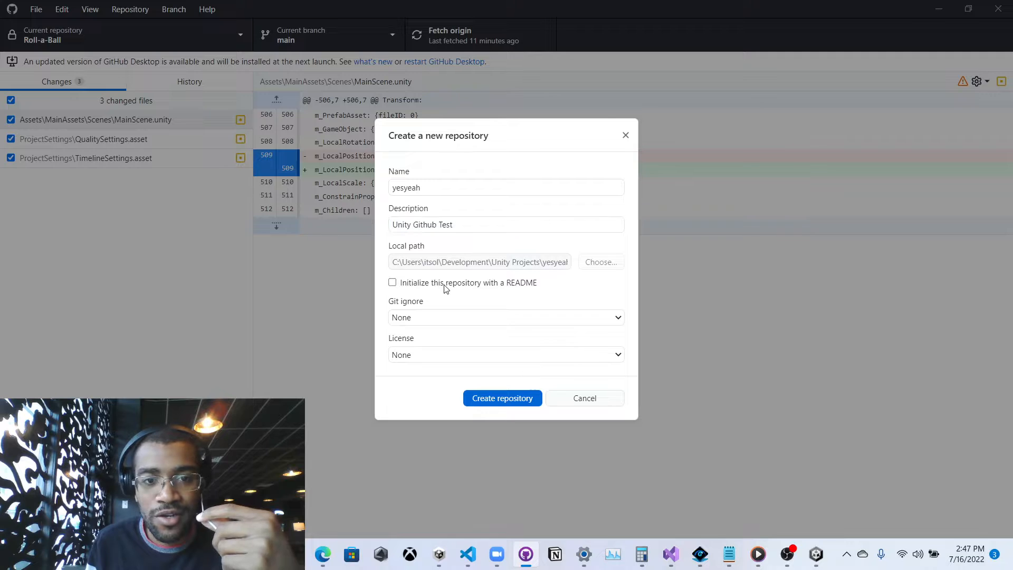
{"action": "left_click", "coordinate": [445, 288]}
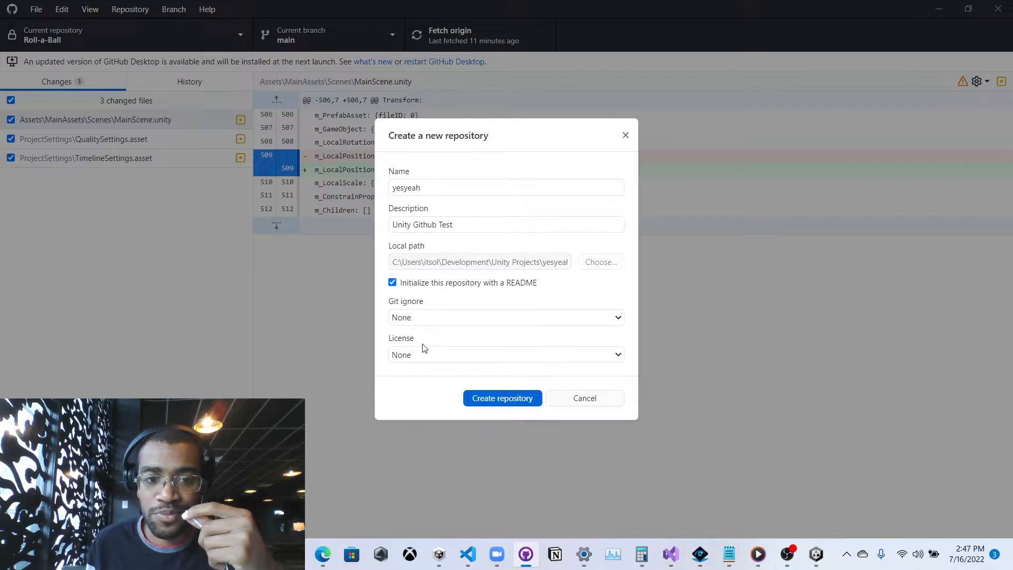
{"action": "left_click", "coordinate": [470, 352]}
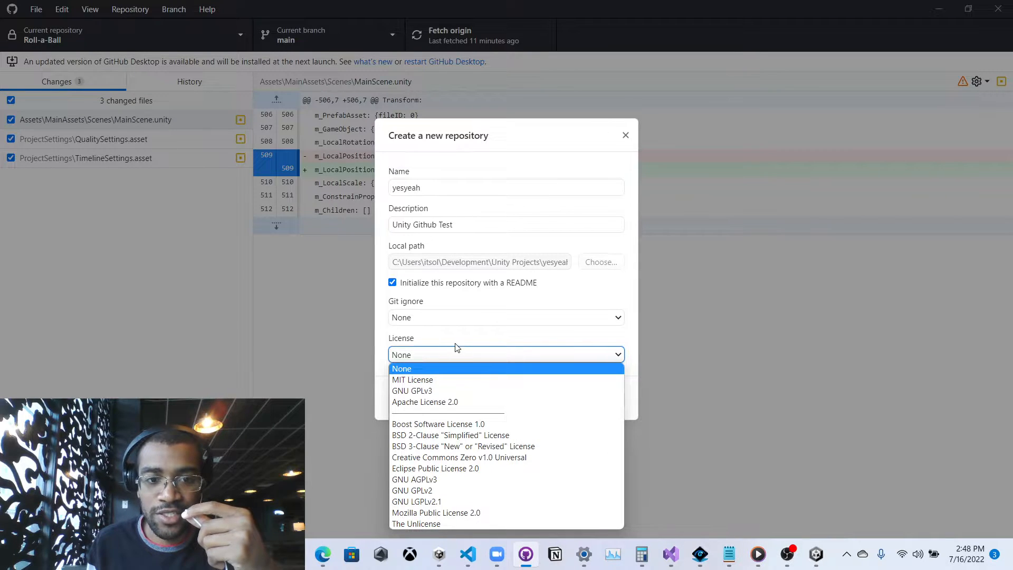
{"action": "left_click", "coordinate": [458, 347]}
{"action": "left_click", "coordinate": [399, 315]}
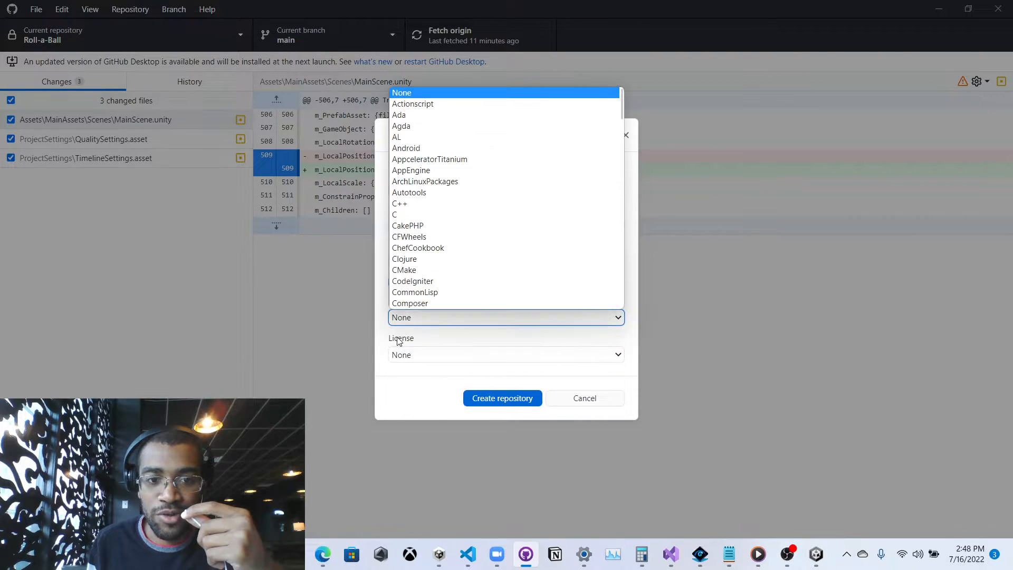
{"action": "left_click", "coordinate": [403, 320]}
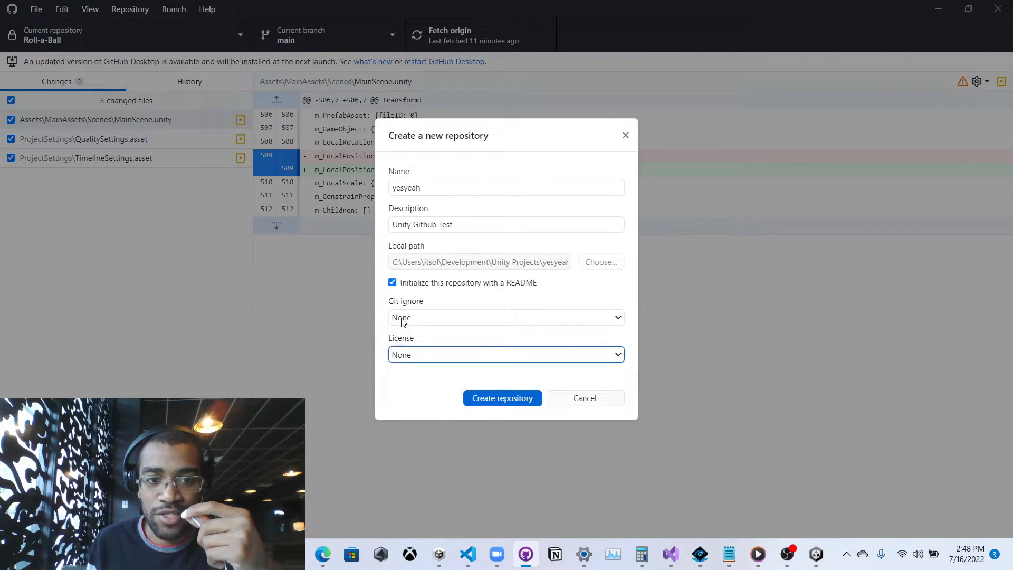
{"action": "left_click", "coordinate": [486, 407]}
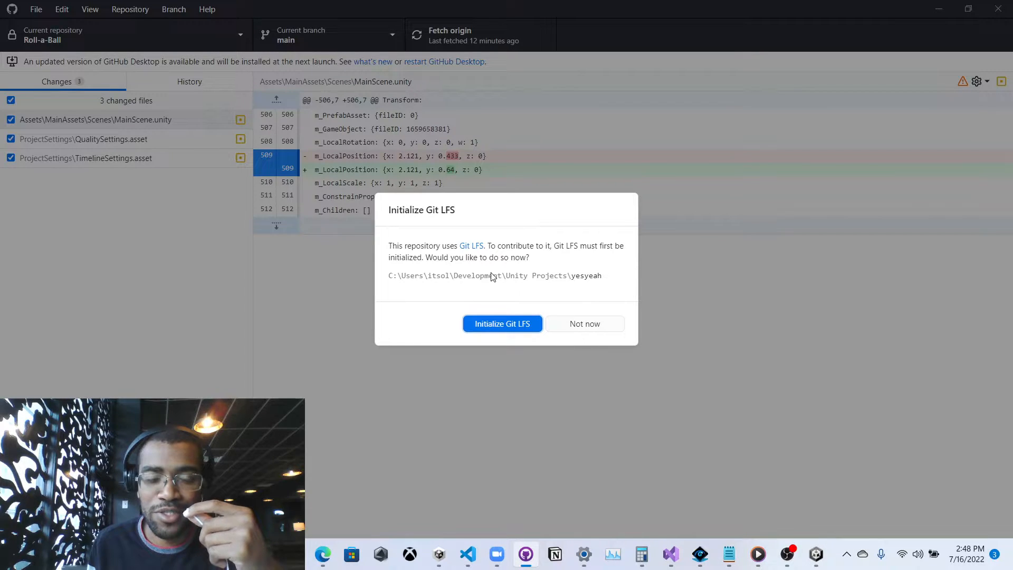
Skip Git LFS initialization, then cycle through OBS and Unity back to GitHub Desktop.
{"action": "left_click", "coordinate": [587, 327]}
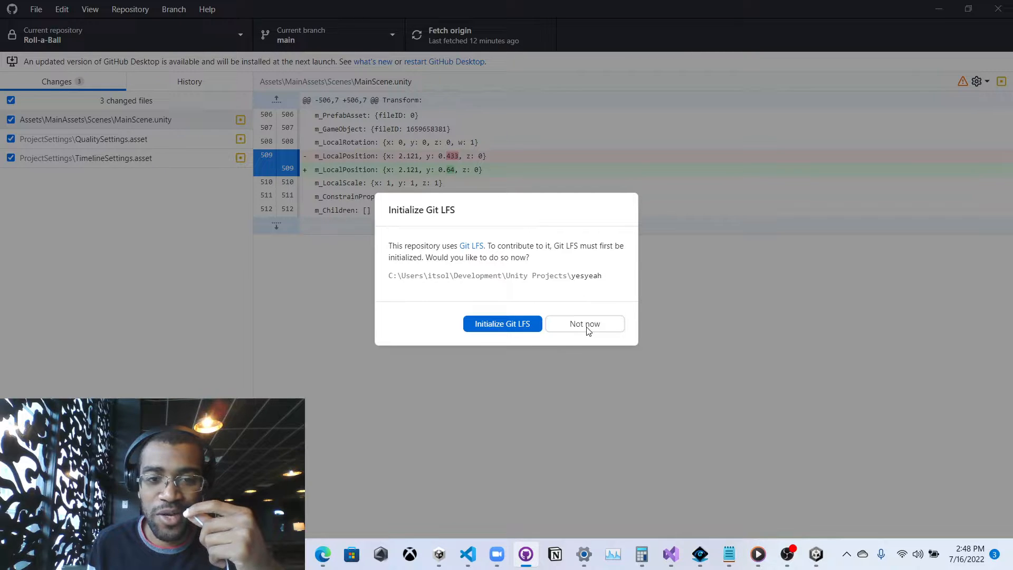
{"action": "left_click", "coordinate": [586, 327]}
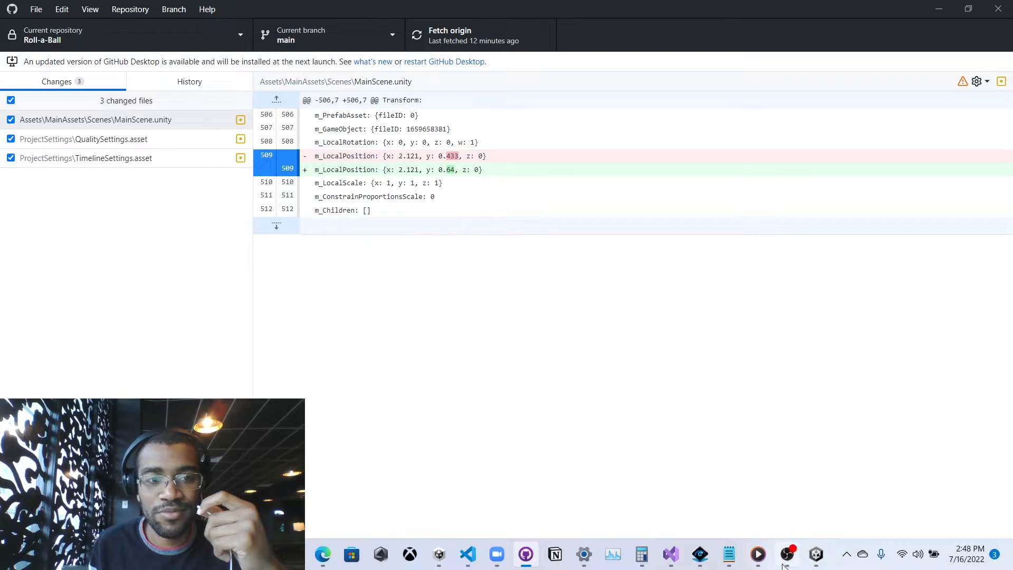
{"action": "mouse_move", "coordinate": [787, 564]}
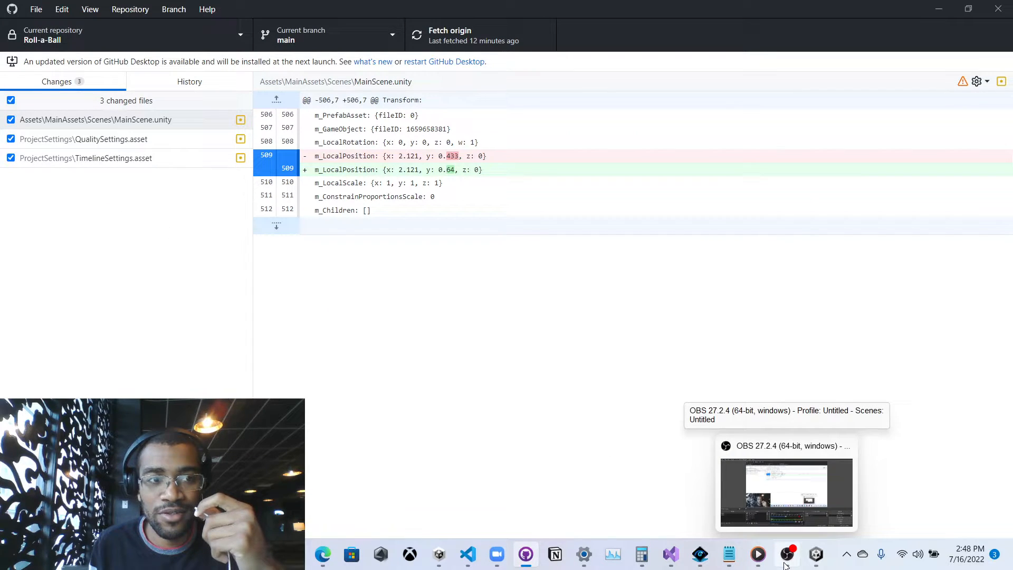
{"action": "left_click", "coordinate": [787, 563]}
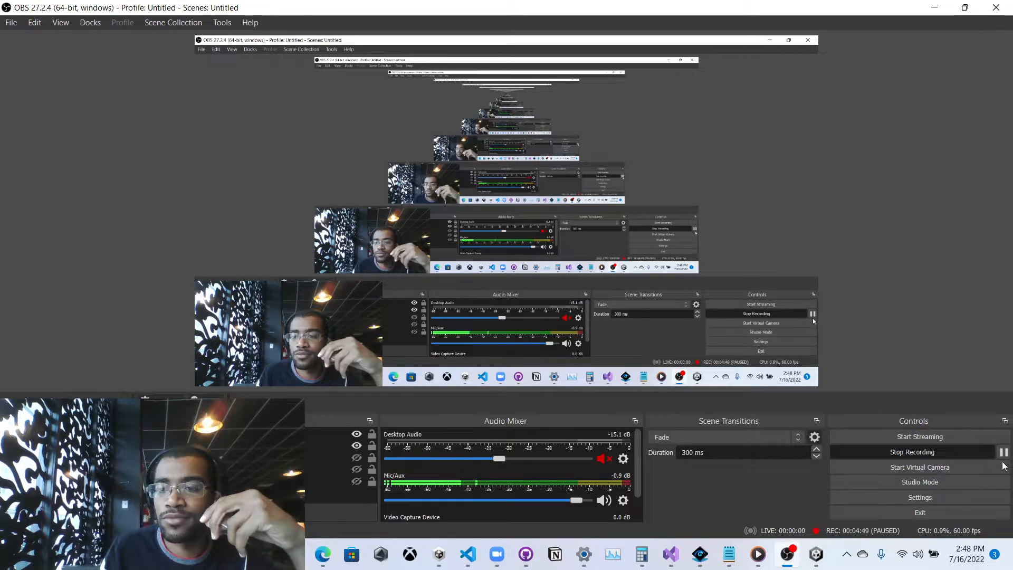
{"action": "left_click", "coordinate": [817, 554]}
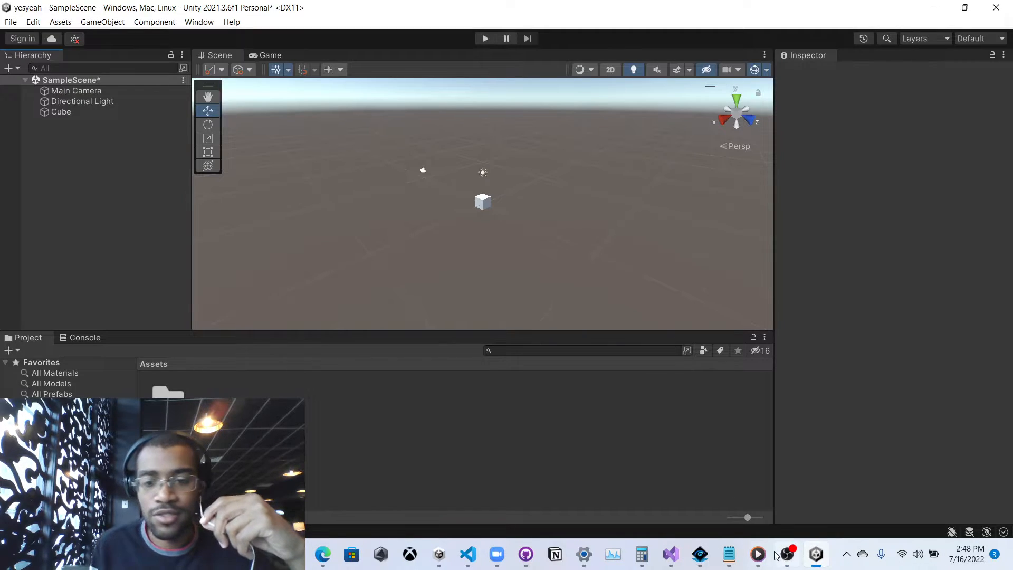
{"action": "left_click", "coordinate": [527, 554]}
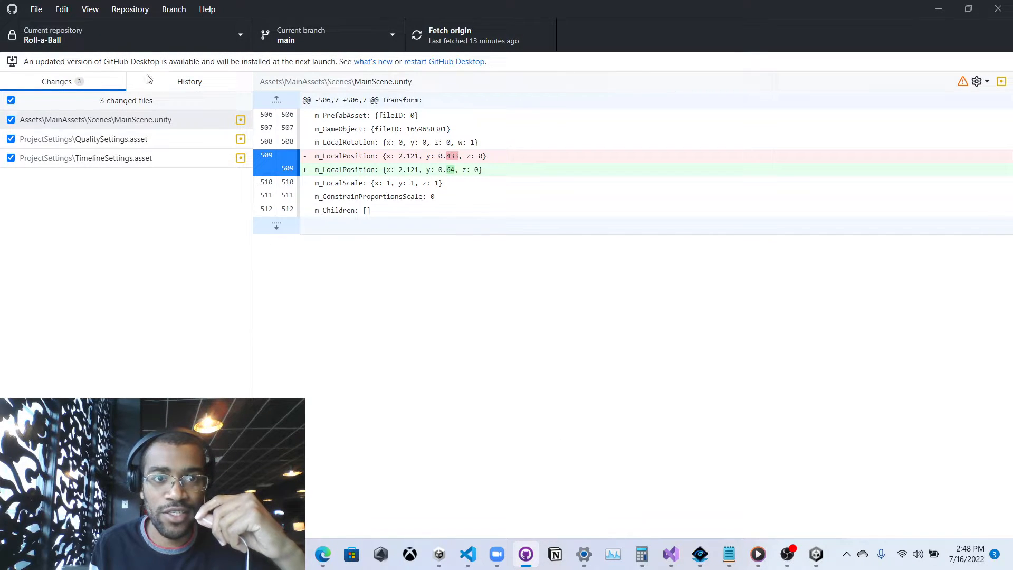
Switch to the yesyeah repository in GitHub Desktop and scroll through the error log.
{"action": "left_click", "coordinate": [54, 40]}
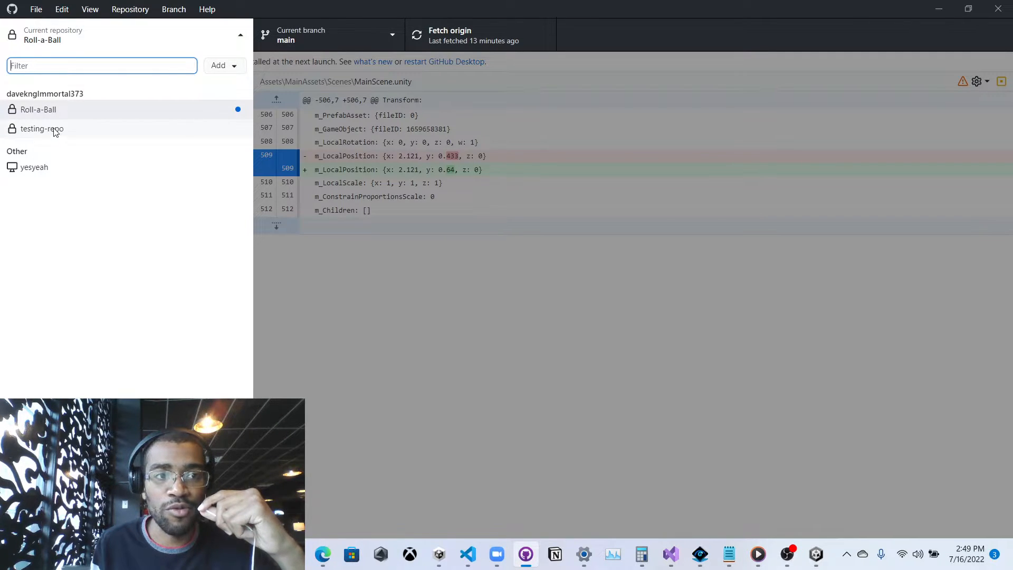
{"action": "left_click", "coordinate": [55, 166]}
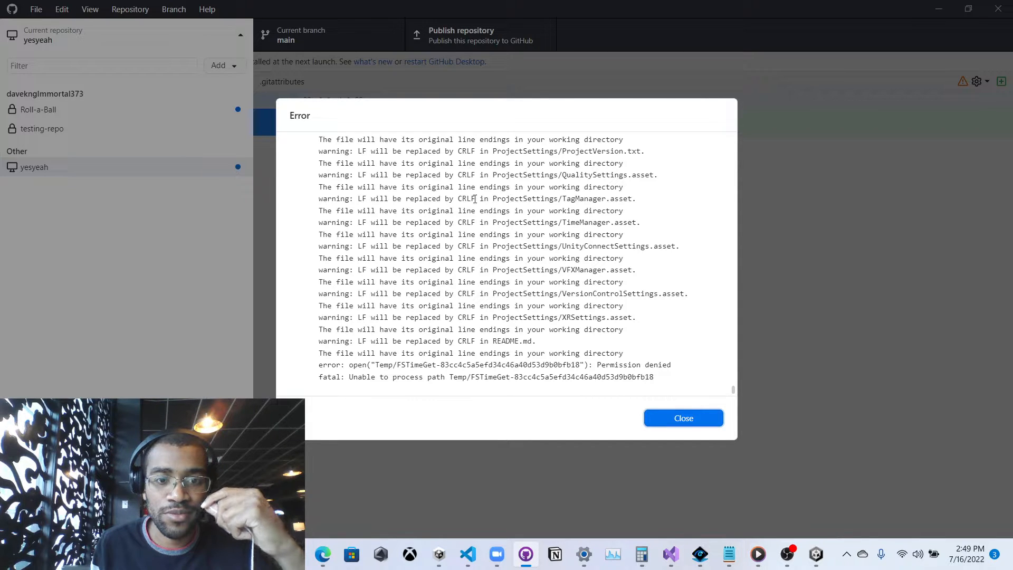
{"action": "scroll", "coordinate": [592, 325], "scroll_direction": "up", "scroll_amount": 10}
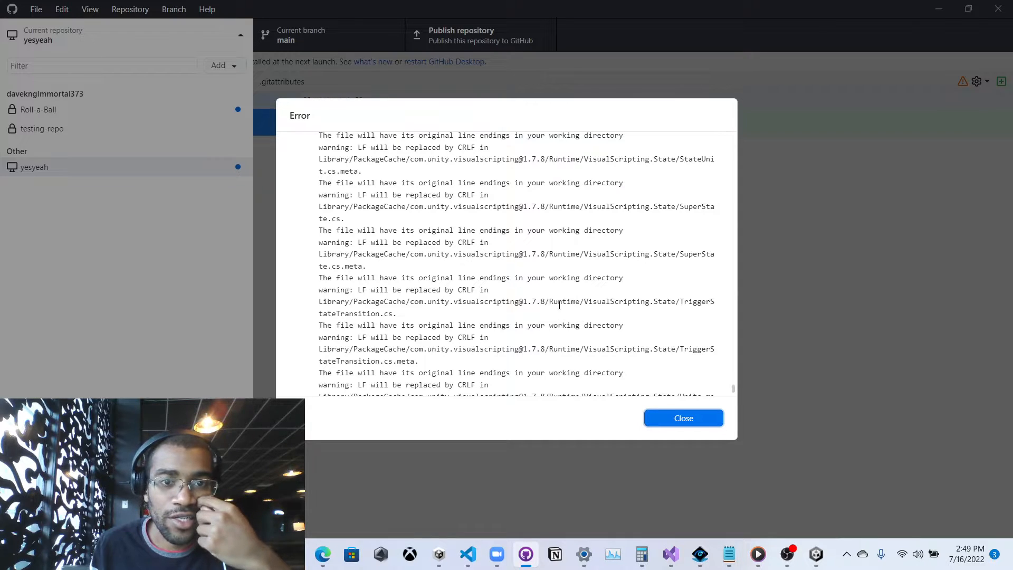
{"action": "scroll", "coordinate": [559, 305], "scroll_direction": "up", "scroll_amount": 8}
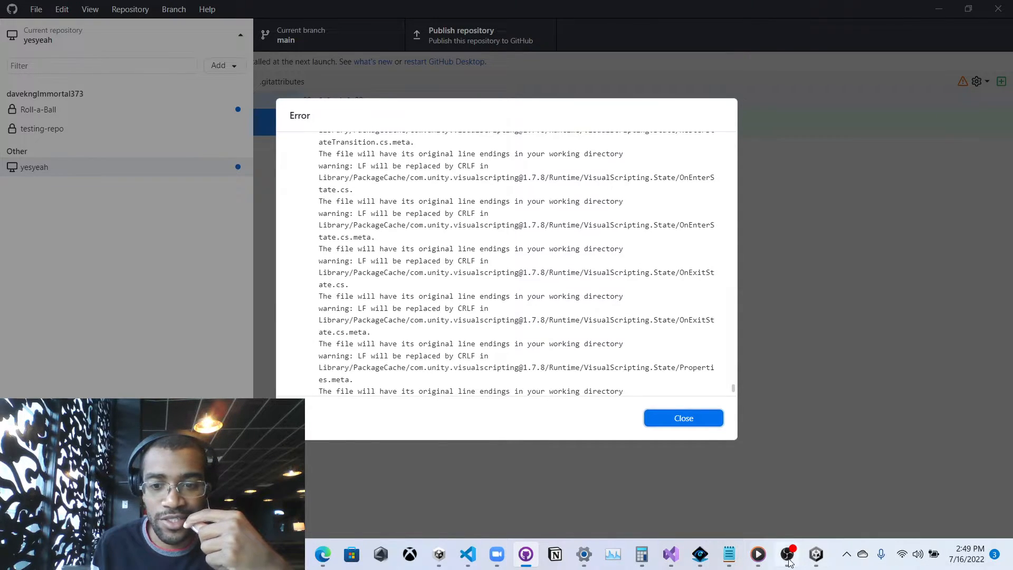
Bring OBS forward, then return to GitHub Desktop from its taskbar preview.
{"action": "left_click", "coordinate": [788, 559]}
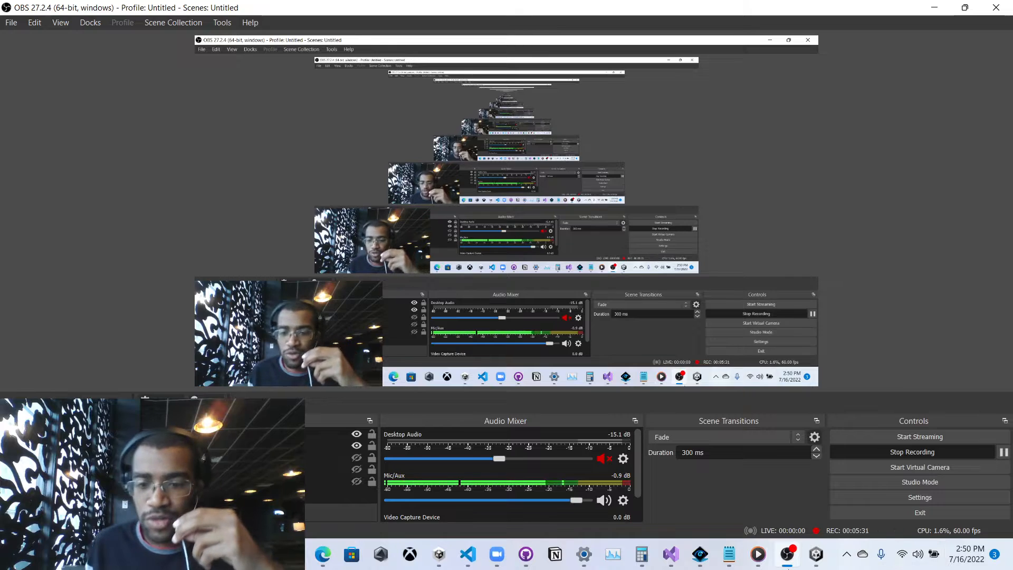
{"action": "mouse_move", "coordinate": [528, 564]}
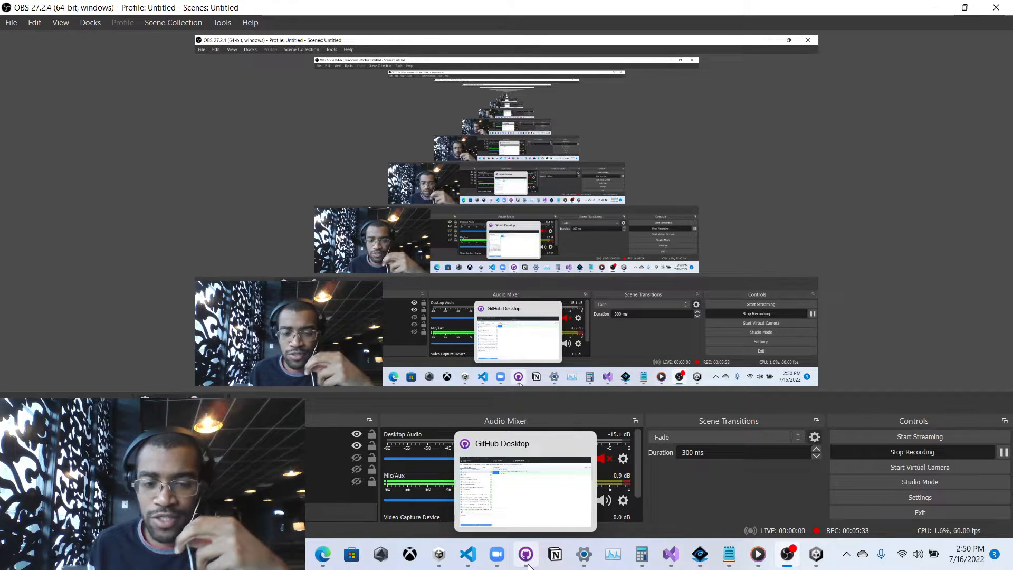
{"action": "left_click", "coordinate": [520, 507]}
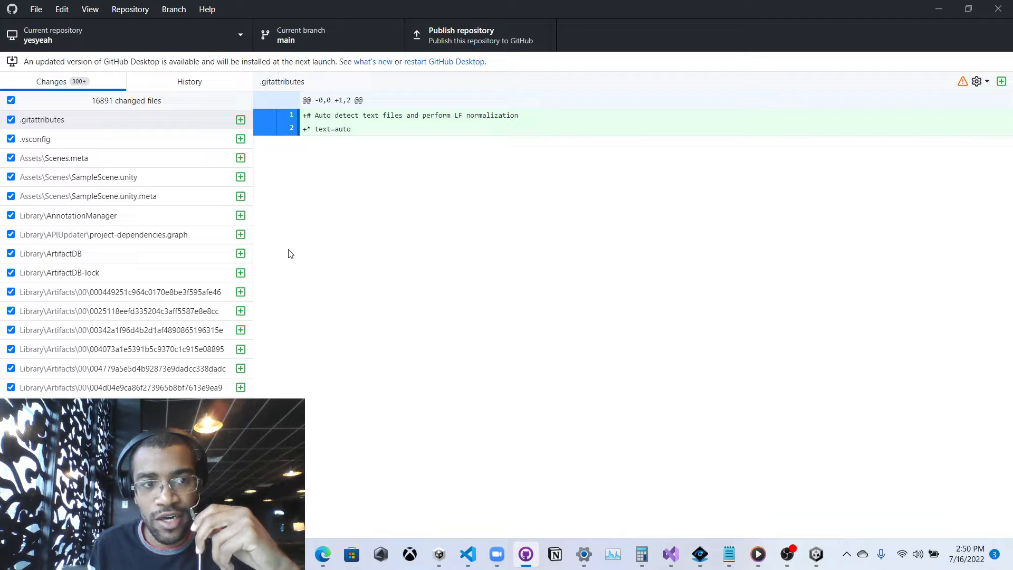
{"action": "scroll", "coordinate": [206, 272], "scroll_direction": "down", "scroll_amount": 10}
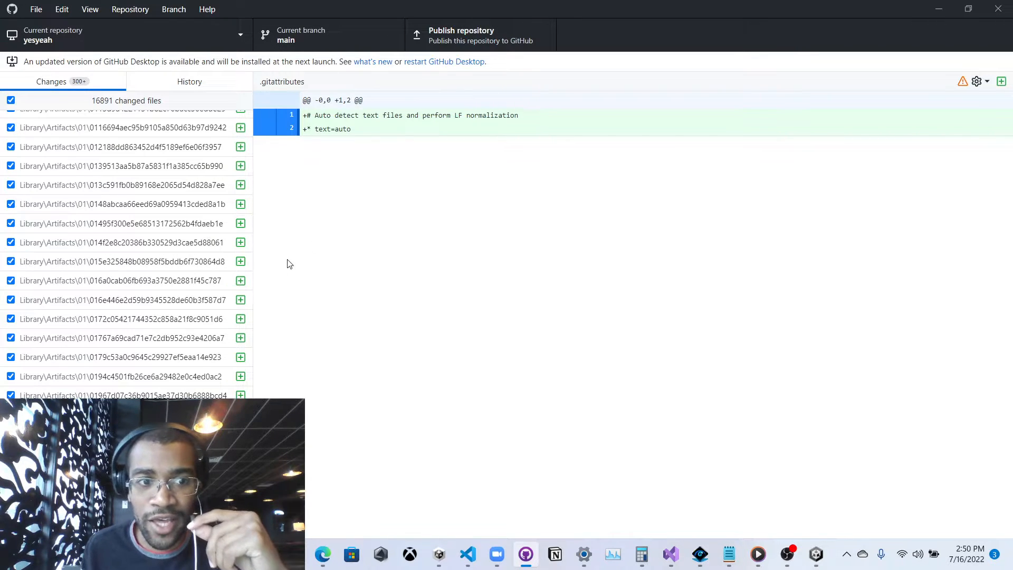
{"action": "scroll", "coordinate": [253, 272], "scroll_direction": "up", "scroll_amount": 15}
{"action": "scroll", "coordinate": [206, 246], "scroll_direction": "down", "scroll_amount": 20}
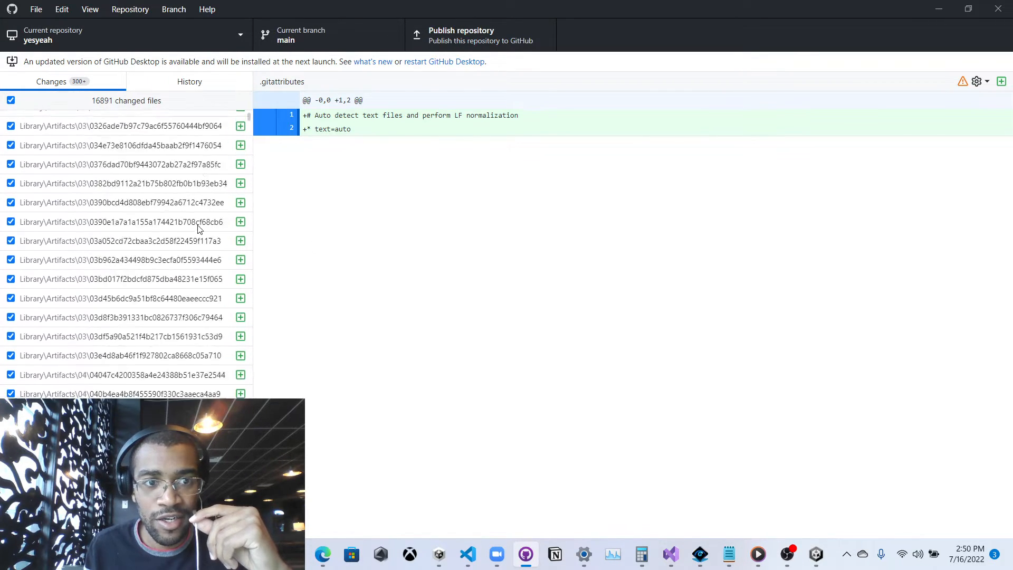
{"action": "scroll", "coordinate": [193, 244], "scroll_direction": "down", "scroll_amount": 20}
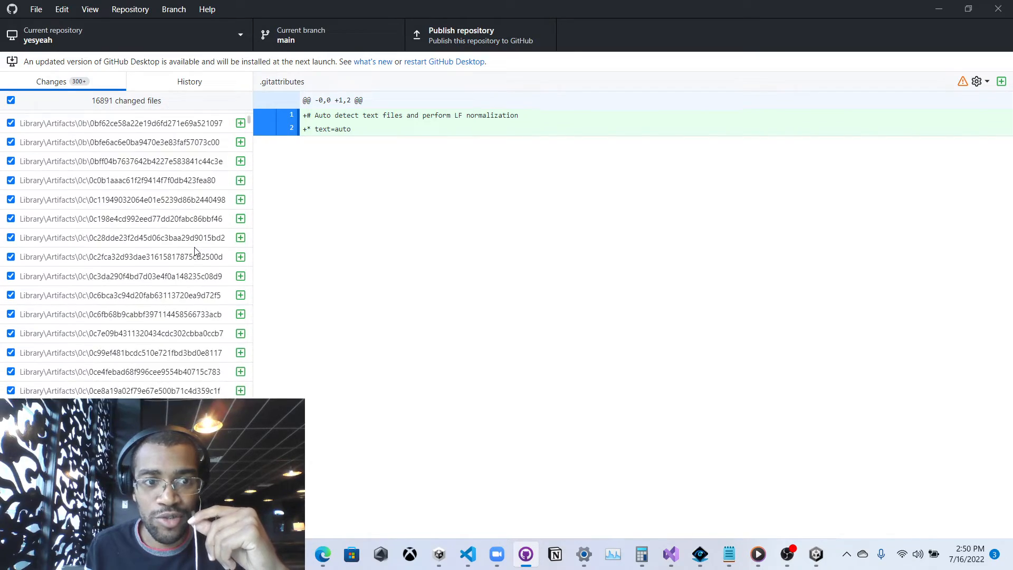
{"action": "scroll", "coordinate": [196, 250], "scroll_direction": "down", "scroll_amount": 20}
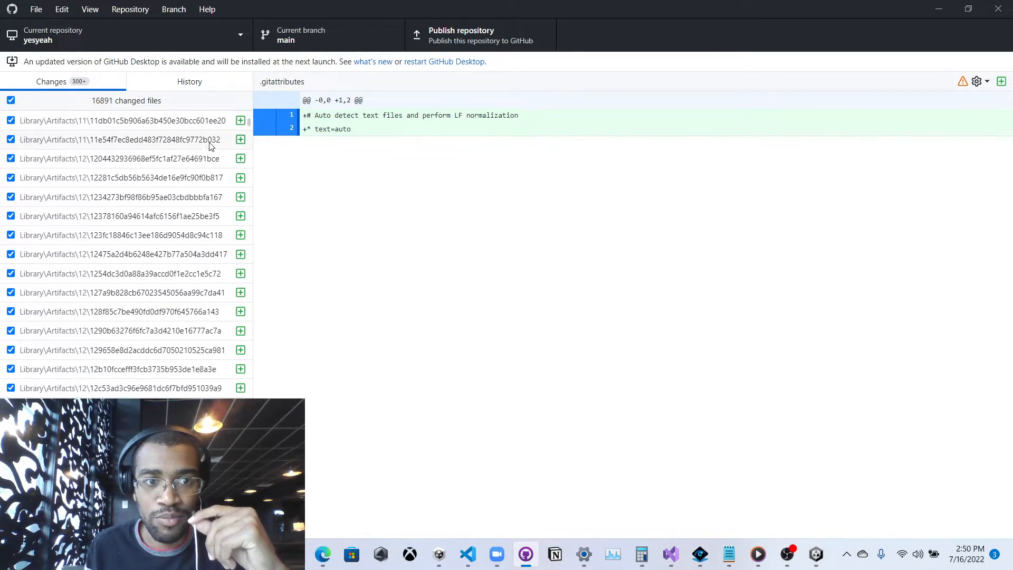
{"action": "left_click_drag", "start_coordinate": [245, 125], "coordinate": [248, 260]}
{"action": "scroll", "coordinate": [203, 262], "scroll_direction": "up", "scroll_amount": 18}
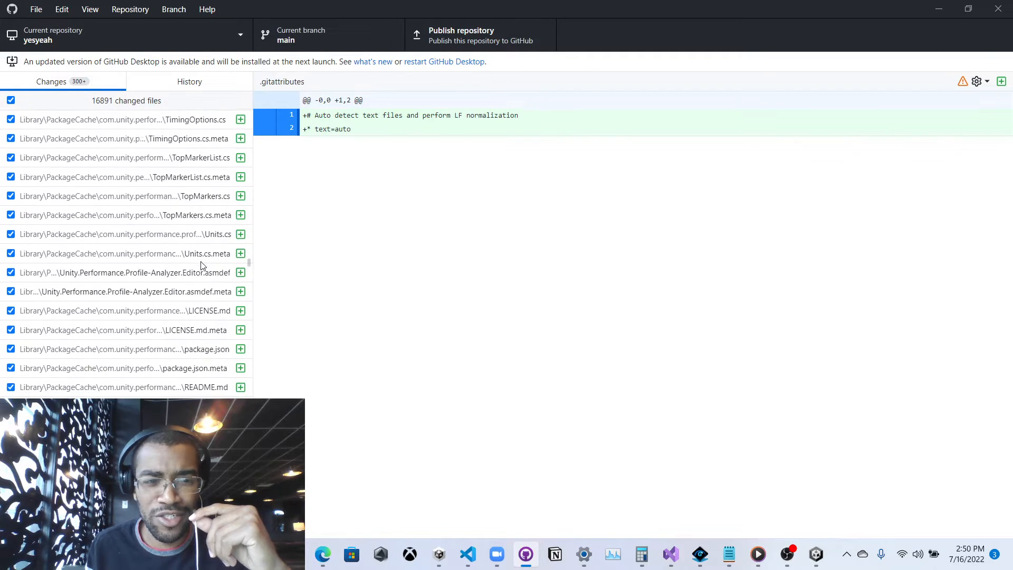
{"action": "scroll", "coordinate": [203, 263], "scroll_direction": "up", "scroll_amount": 5}
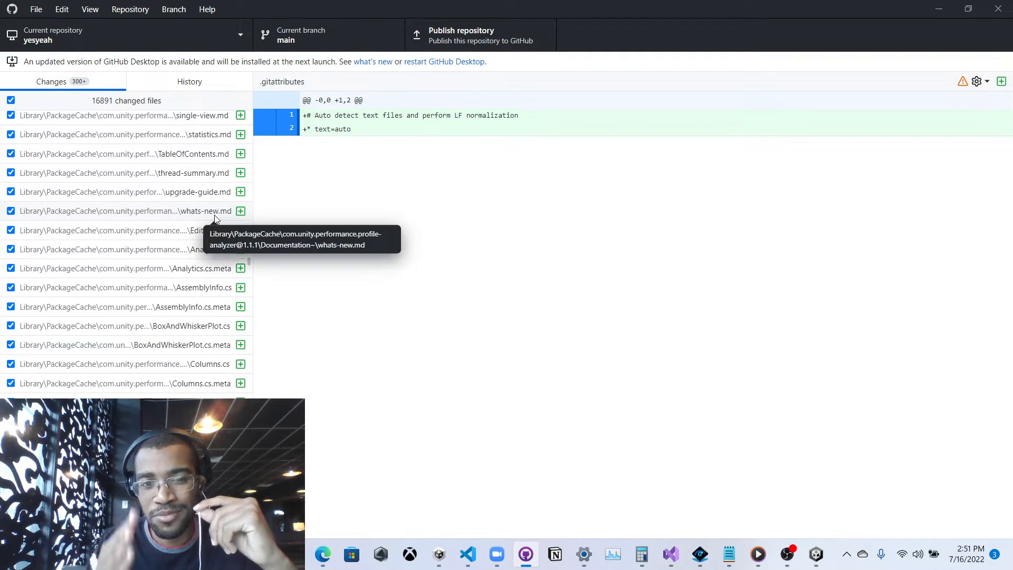
{"action": "scroll", "coordinate": [211, 222], "scroll_direction": "down", "scroll_amount": 10}
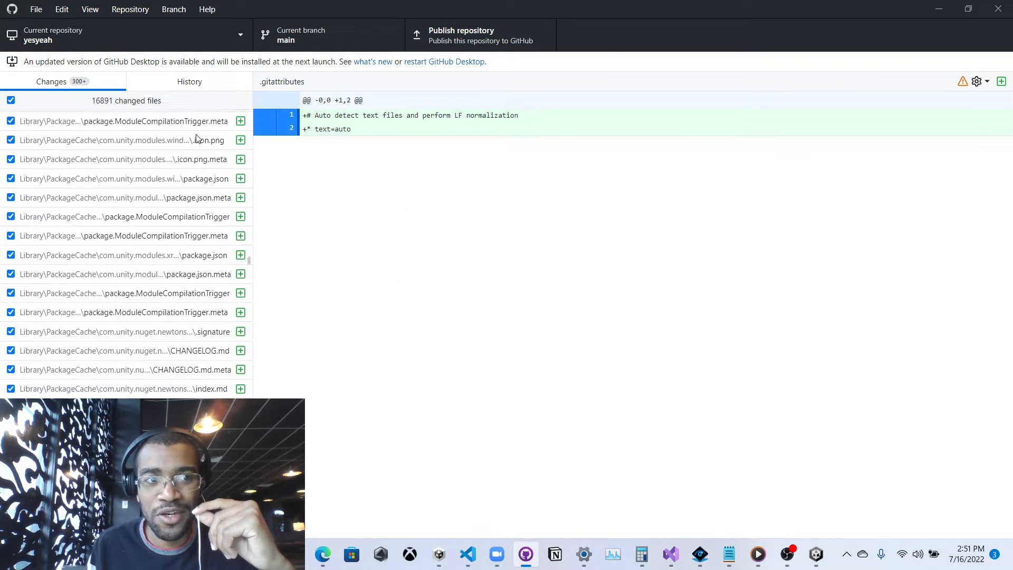
{"action": "left_click", "coordinate": [60, 29]}
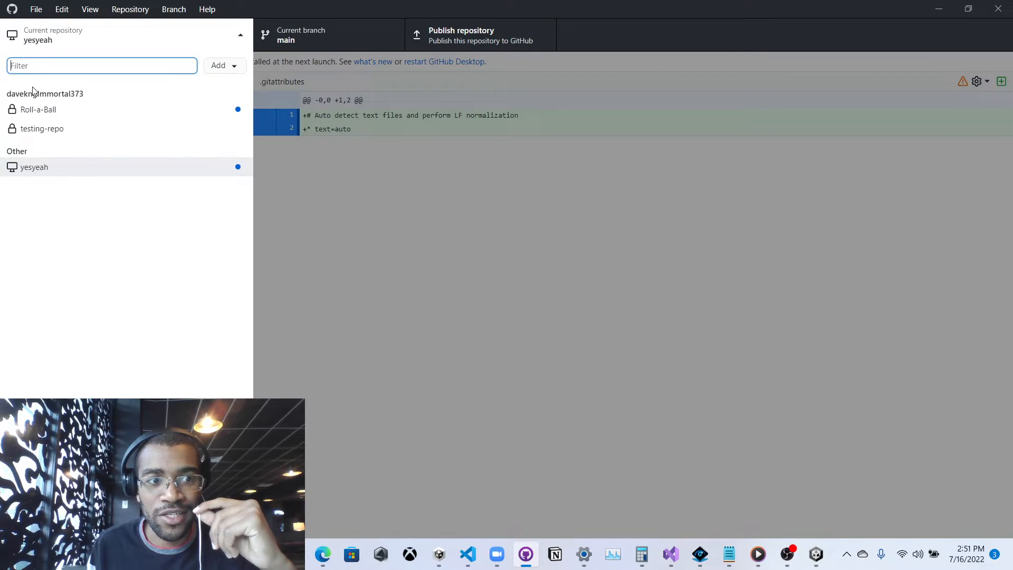
{"action": "left_click", "coordinate": [28, 175]}
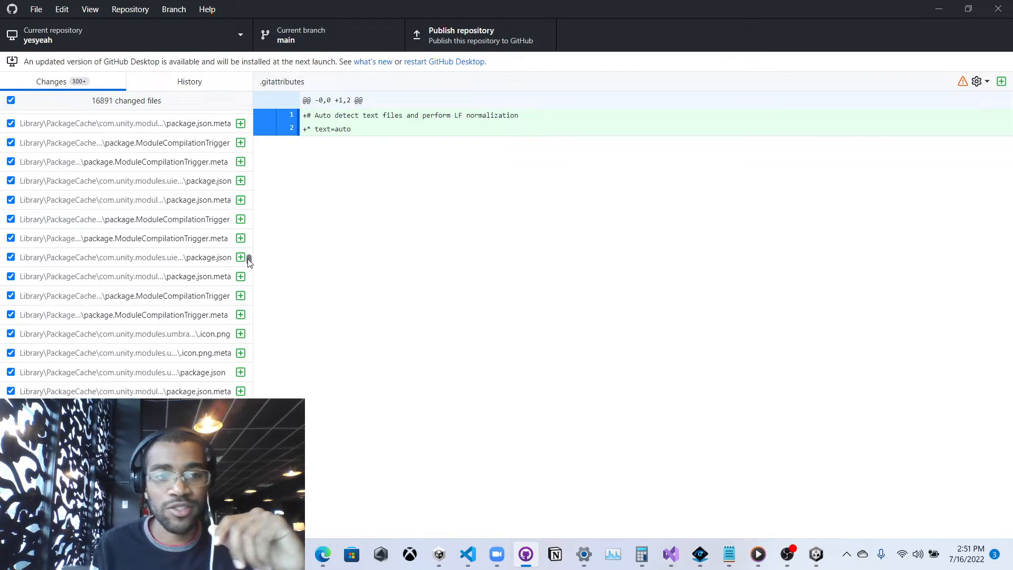
{"action": "left_click_drag", "start_coordinate": [249, 258], "coordinate": [244, 112]}
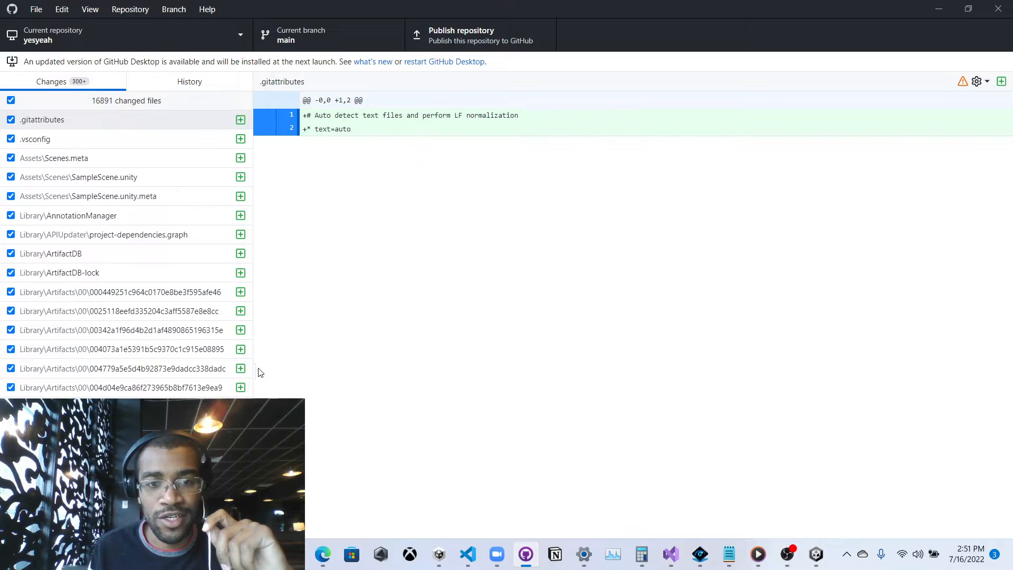
{"action": "mouse_move", "coordinate": [747, 554]}
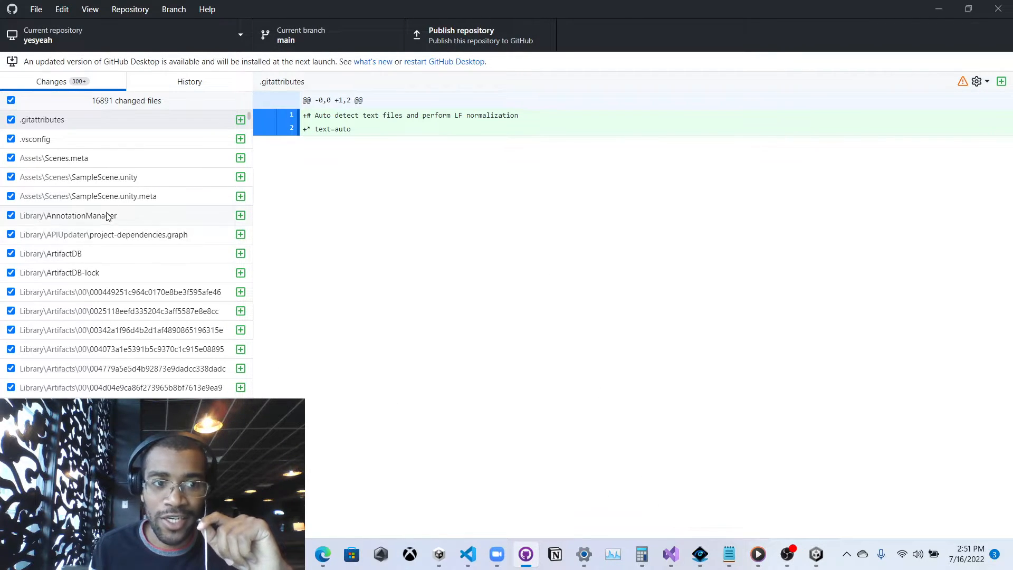
{"action": "left_click_drag", "start_coordinate": [248, 115], "coordinate": [217, 400]}
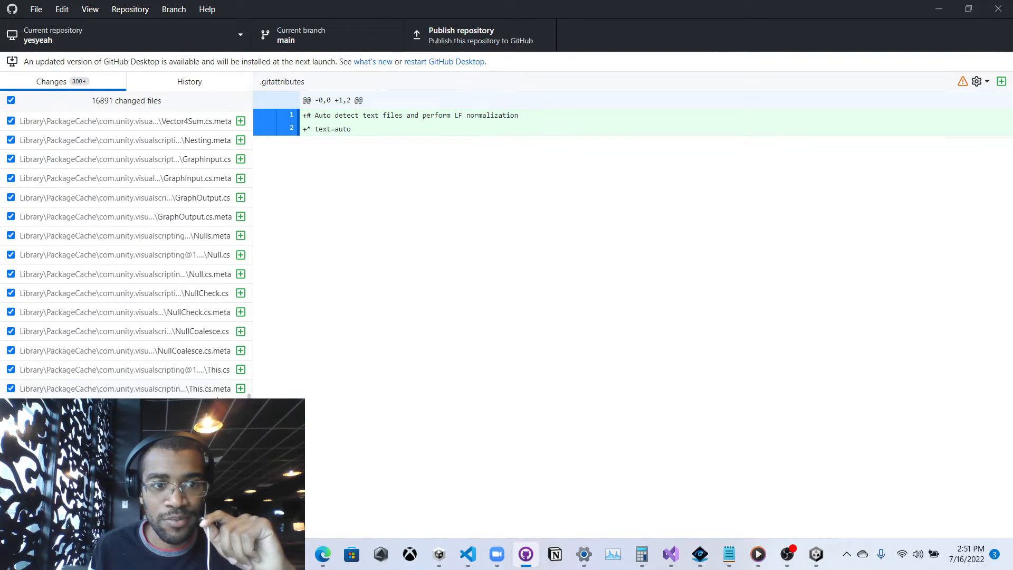
{"action": "scroll", "coordinate": [190, 317], "scroll_direction": "down", "scroll_amount": 10}
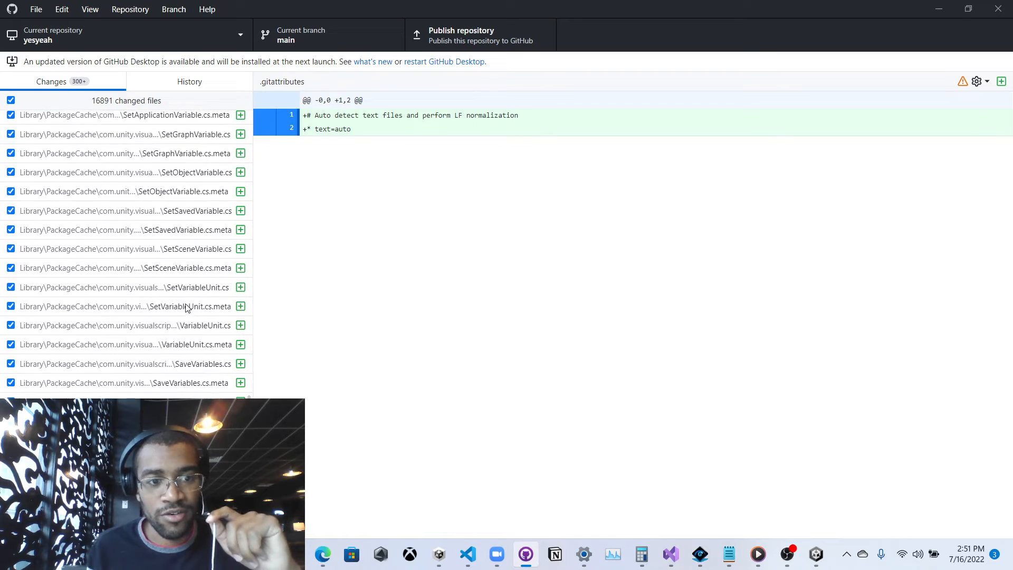
{"action": "scroll", "coordinate": [186, 308], "scroll_direction": "down", "scroll_amount": 6}
{"action": "scroll", "coordinate": [186, 308], "scroll_direction": "down", "scroll_amount": 8}
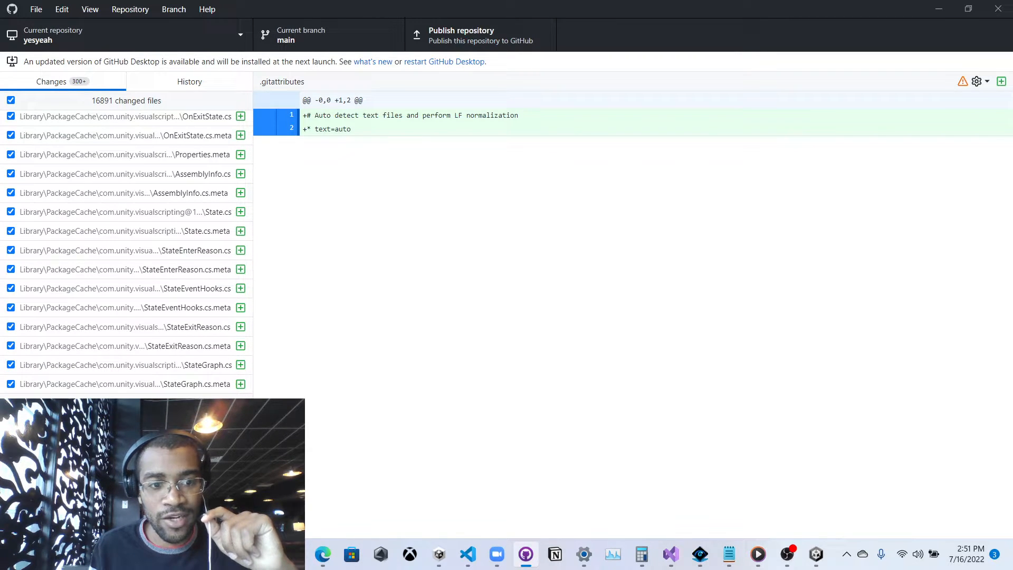
{"action": "left_click_drag", "start_coordinate": [249, 394], "coordinate": [254, 115]}
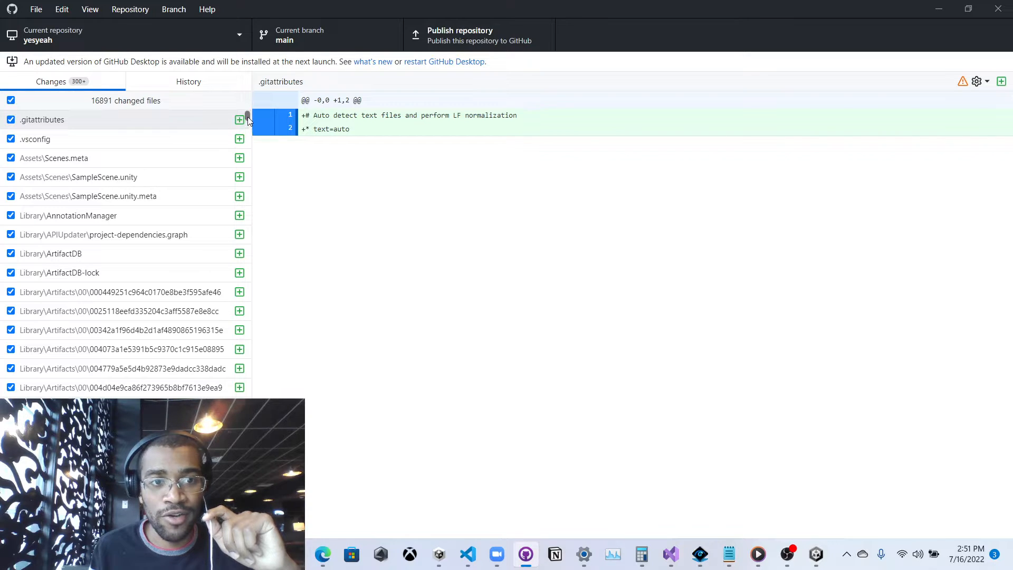
{"action": "left_click_drag", "start_coordinate": [248, 116], "coordinate": [236, 276]}
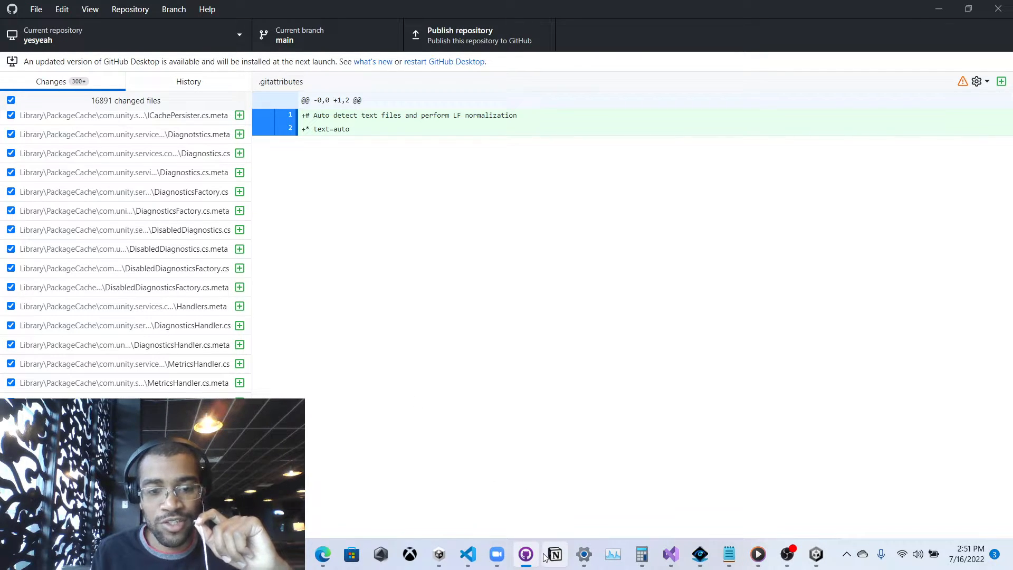
{"action": "mouse_move", "coordinate": [497, 554]}
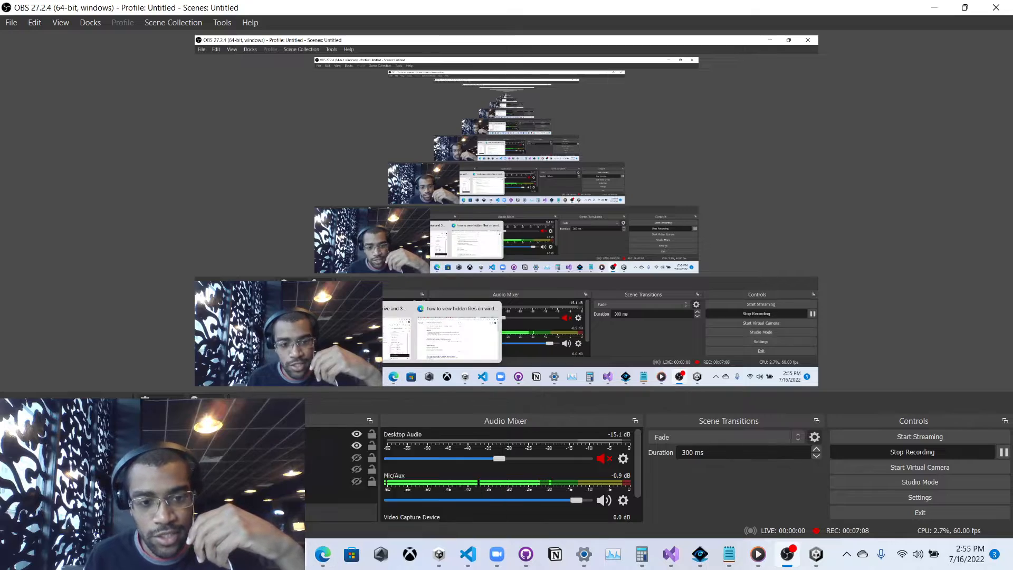
Maximize the Downloads window and extract the gitignore file archive, replacing existing files.
{"action": "mouse_move", "coordinate": [294, 554]}
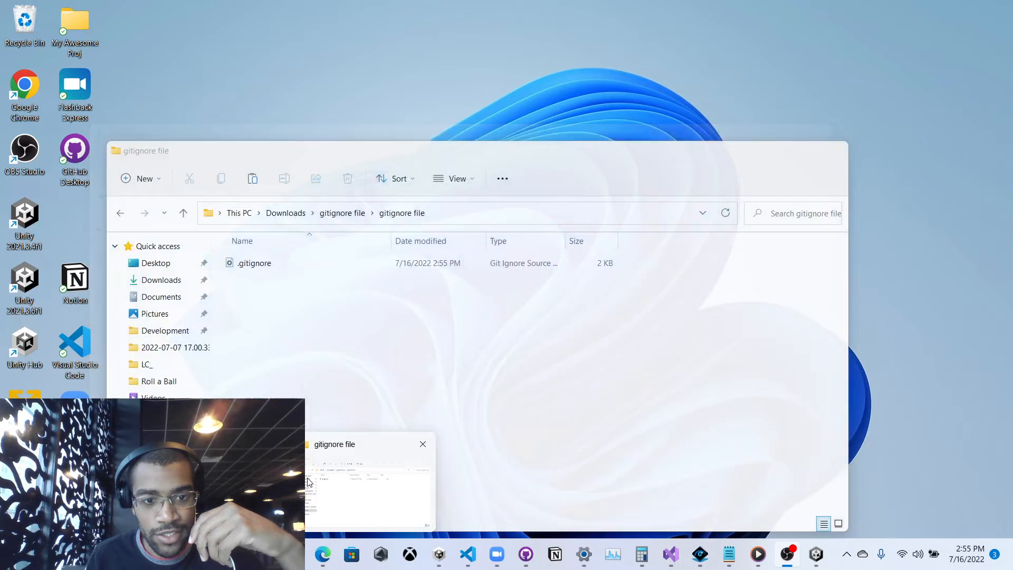
{"action": "left_click", "coordinate": [227, 483]}
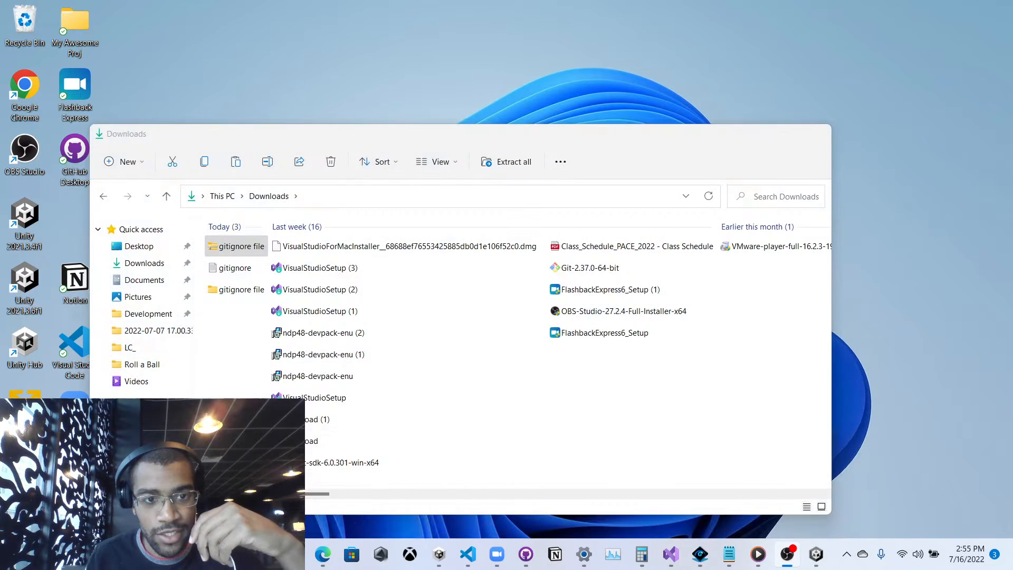
{"action": "left_click_drag", "start_coordinate": [319, 138], "coordinate": [348, 1]}
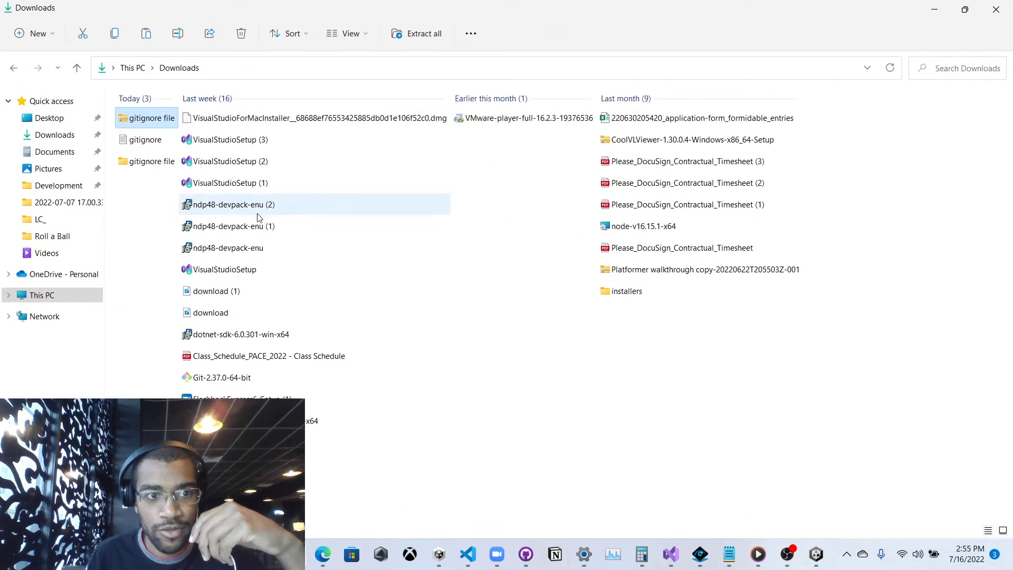
{"action": "right_click", "coordinate": [143, 126]}
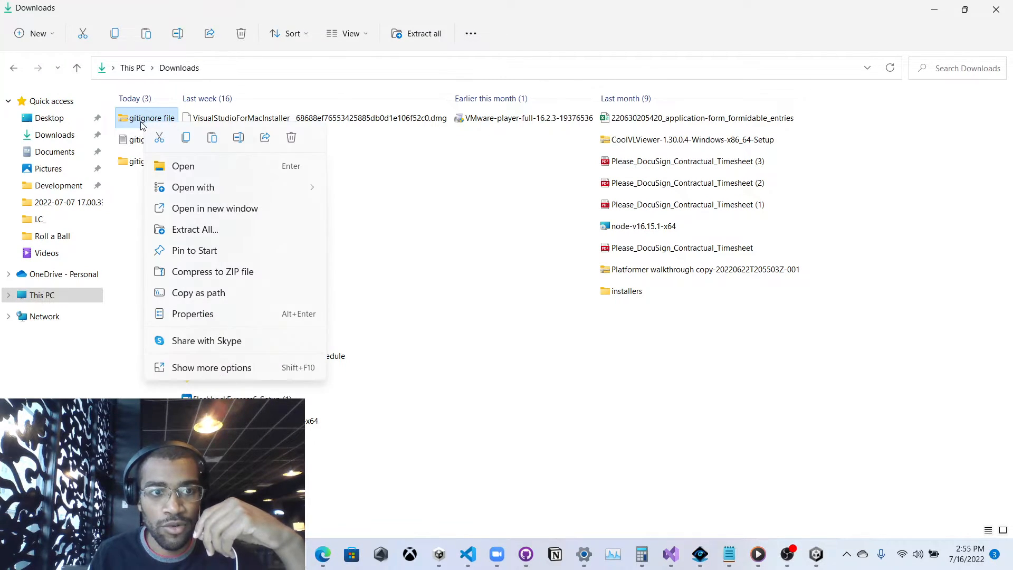
{"action": "left_click", "coordinate": [213, 233]}
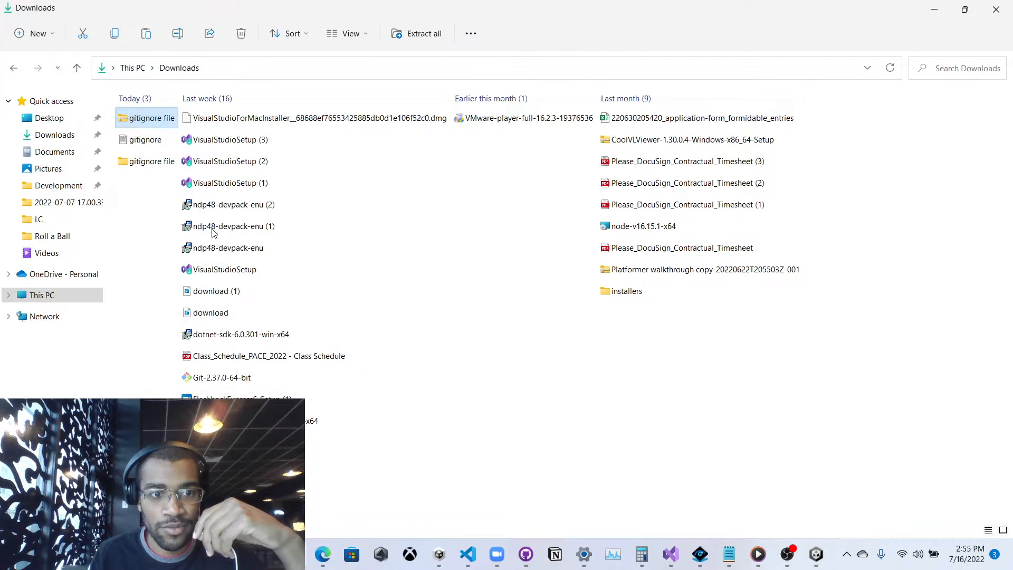
{"action": "left_click", "coordinate": [601, 409]}
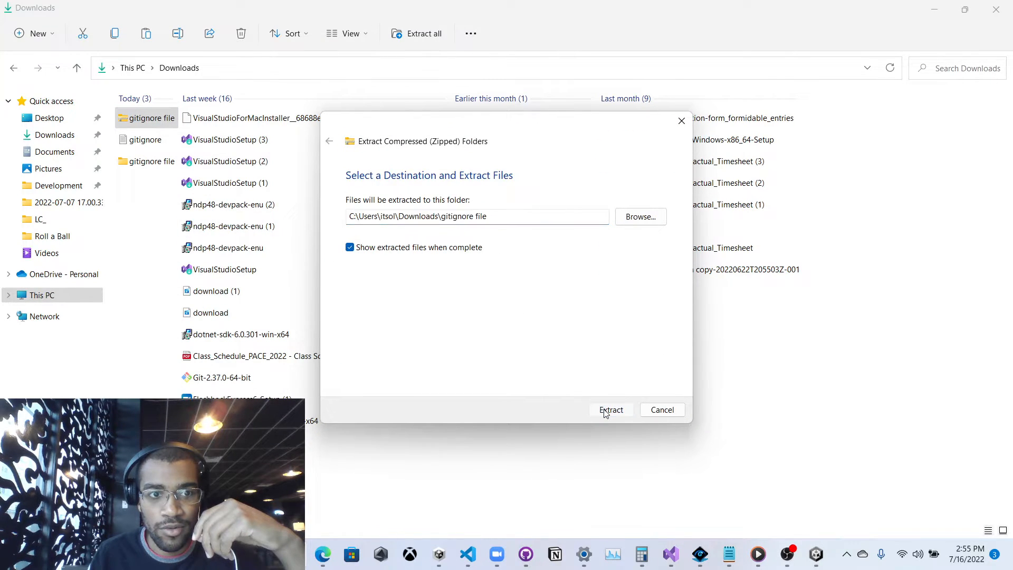
{"action": "left_click", "coordinate": [279, 215]}
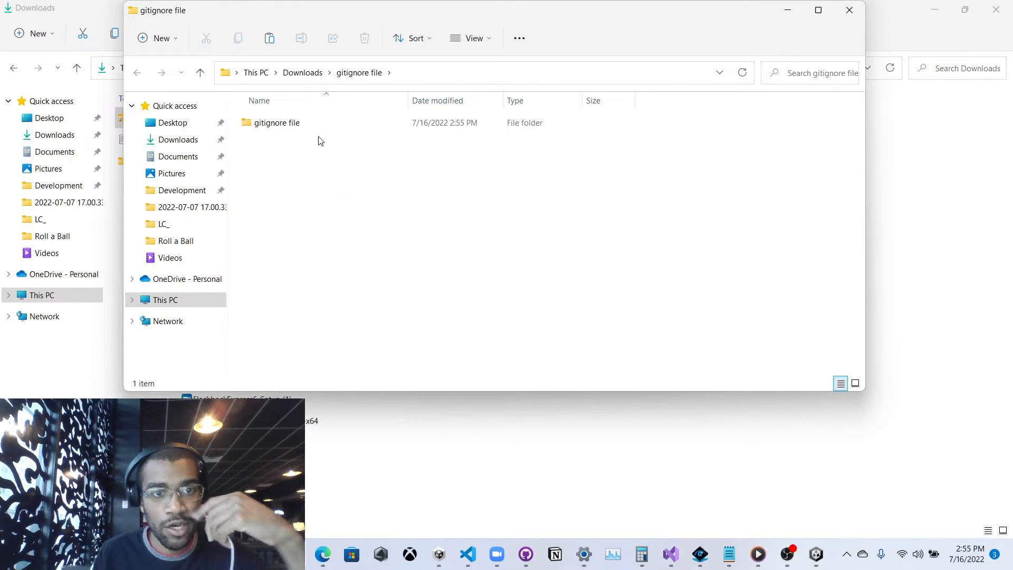
Open the nested gitignore file folder, select .gitignore, and snap it beside the Downloads window.
{"action": "double_click", "coordinate": [391, 16]}
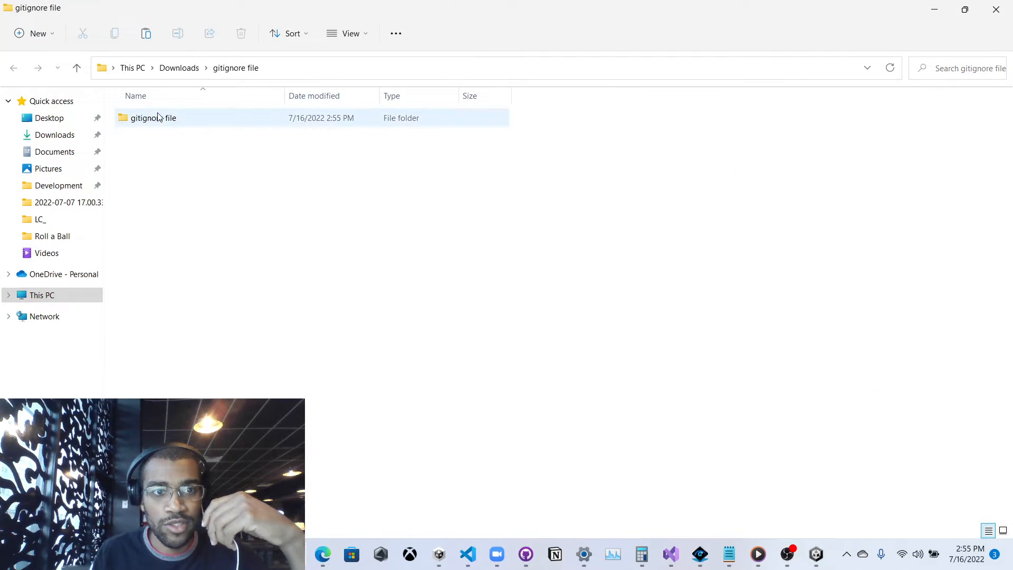
{"action": "left_click", "coordinate": [181, 69]}
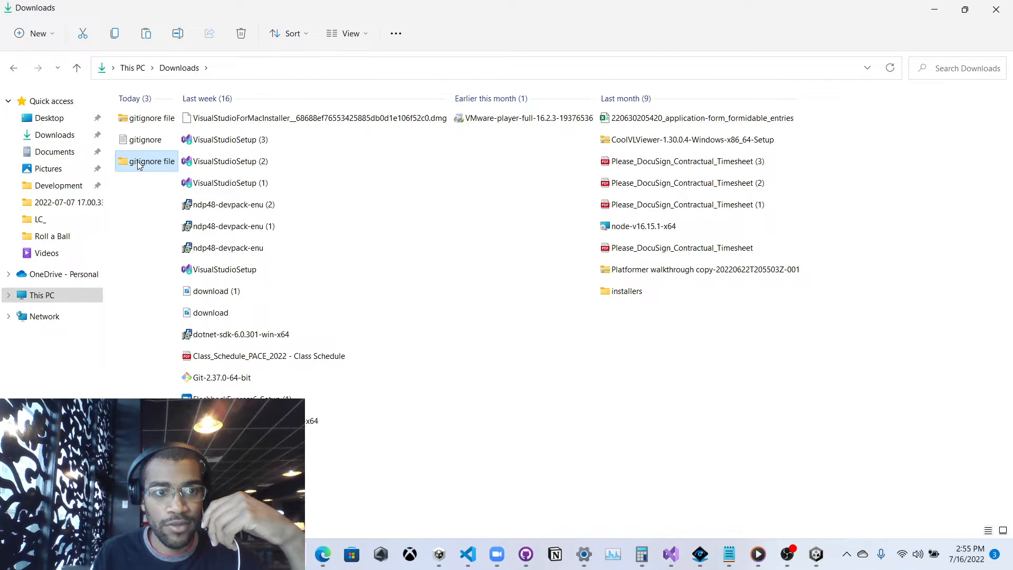
{"action": "double_click", "coordinate": [139, 165]}
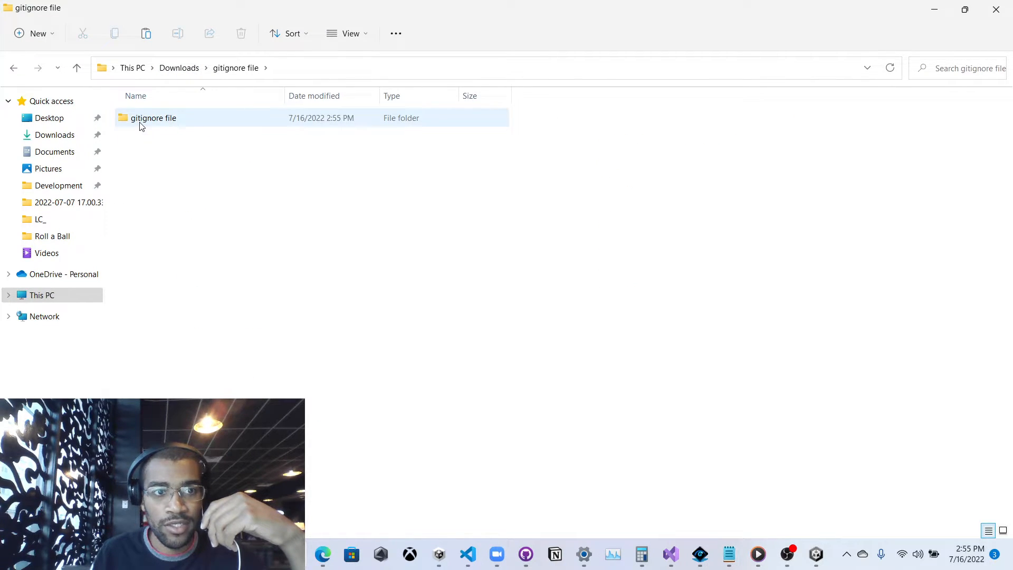
{"action": "double_click", "coordinate": [140, 125]}
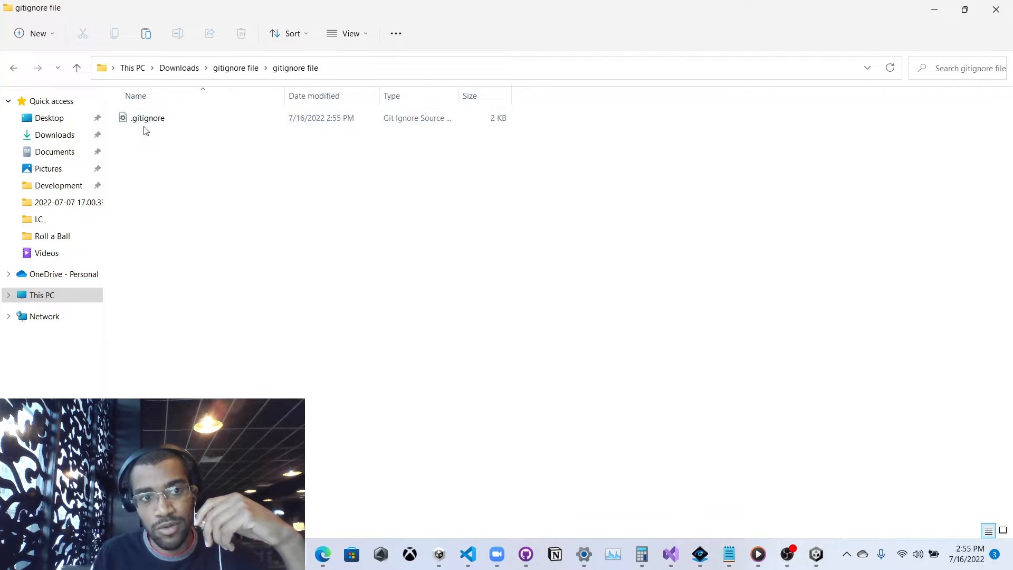
{"action": "left_click", "coordinate": [145, 126]}
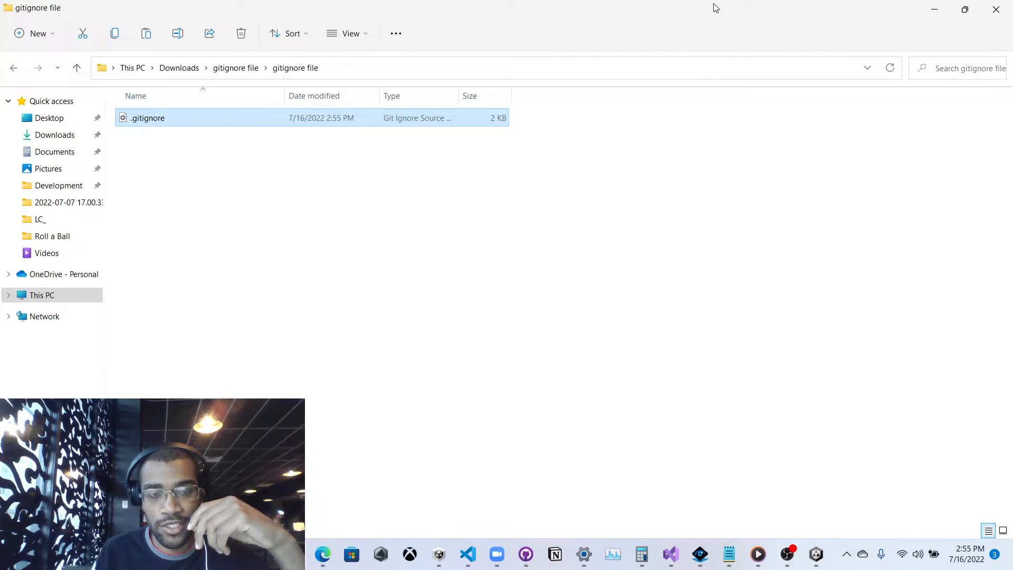
{"action": "left_click_drag", "start_coordinate": [716, 7], "coordinate": [1010, 248]}
{"action": "left_click", "coordinate": [124, 132]}
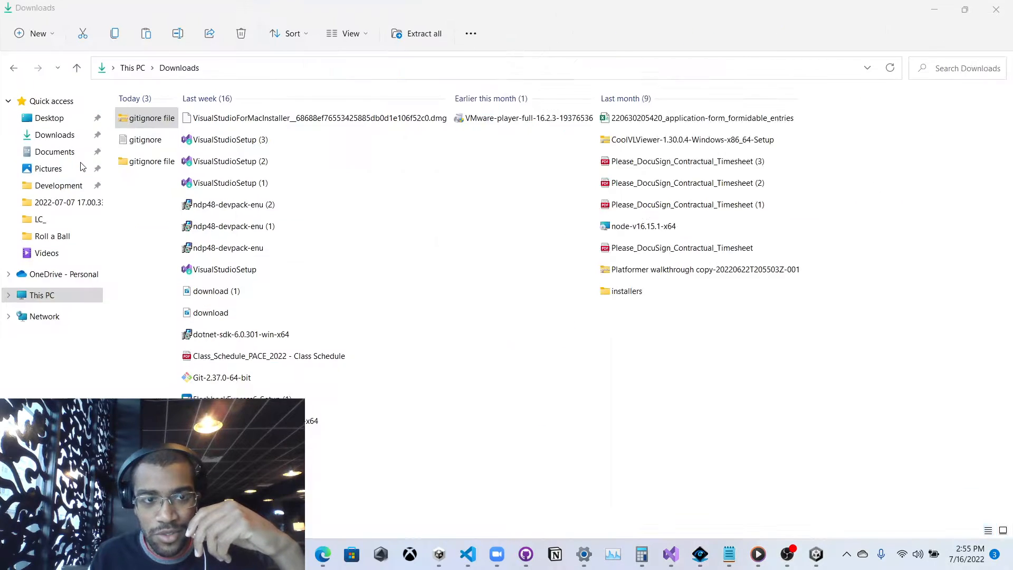
Move .gitignore into Development\Unity Projects\yesyeah, then bring GitHub Desktop forward.
{"action": "left_click", "coordinate": [56, 191]}
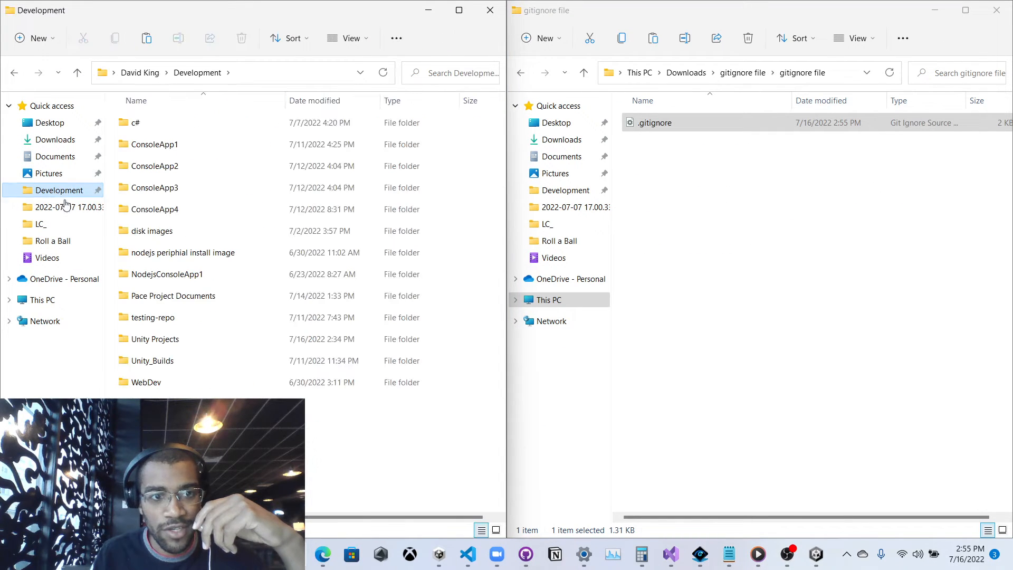
{"action": "double_click", "coordinate": [161, 338]}
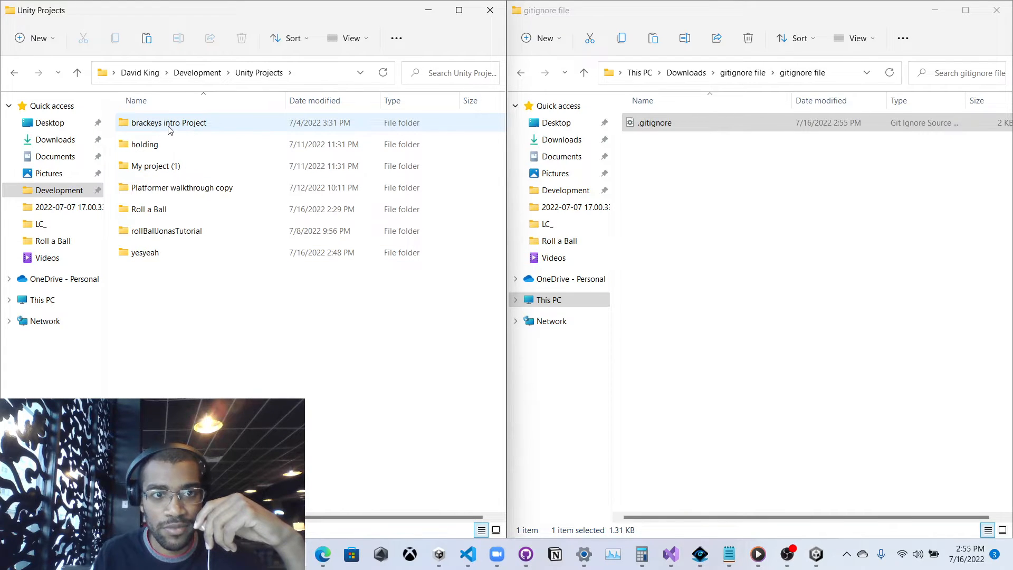
{"action": "double_click", "coordinate": [161, 253]}
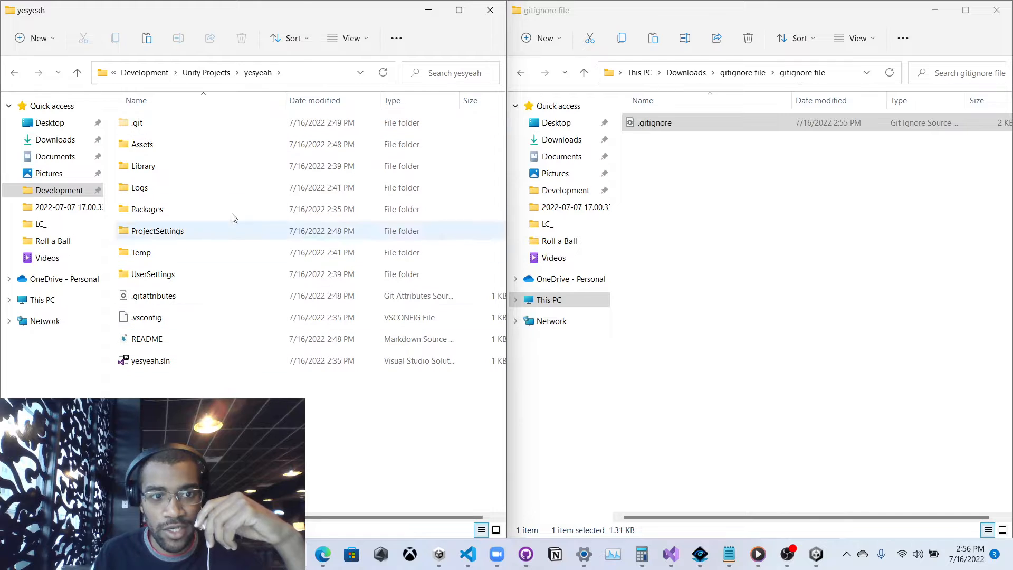
{"action": "left_click", "coordinate": [650, 132]}
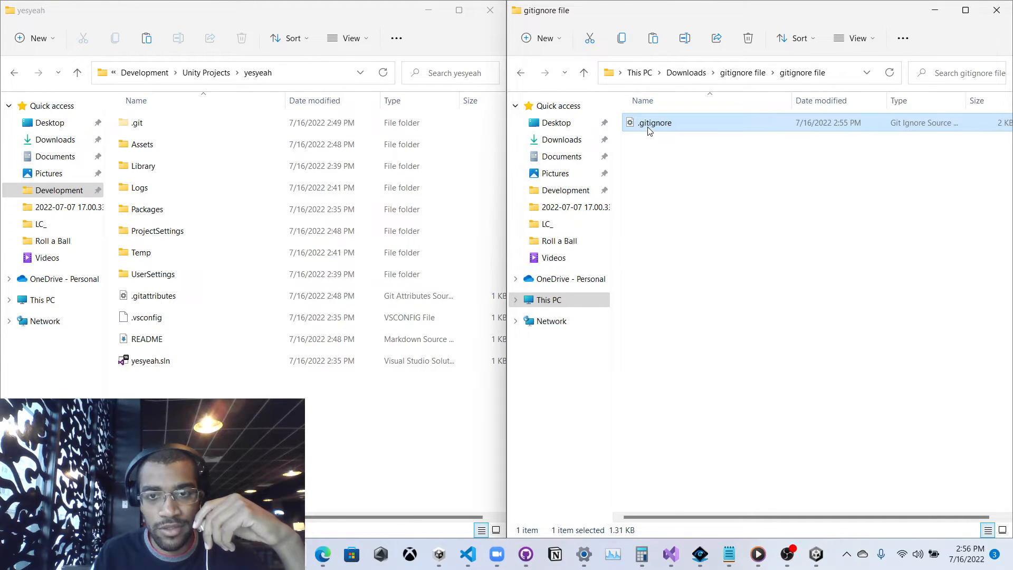
{"action": "left_click_drag", "start_coordinate": [654, 129], "coordinate": [258, 403]}
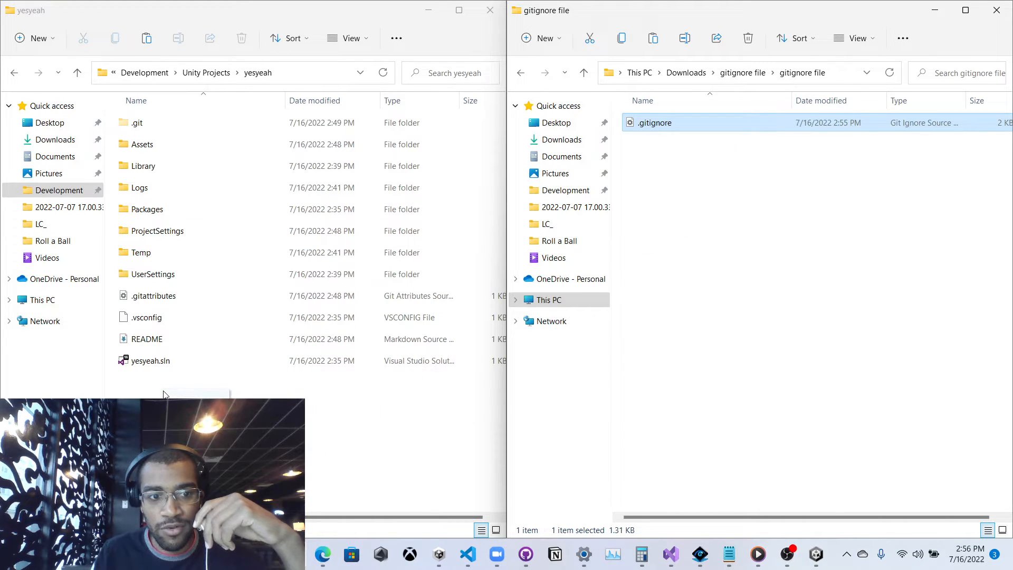
{"action": "left_click_drag", "start_coordinate": [165, 395], "coordinate": [165, 395]}
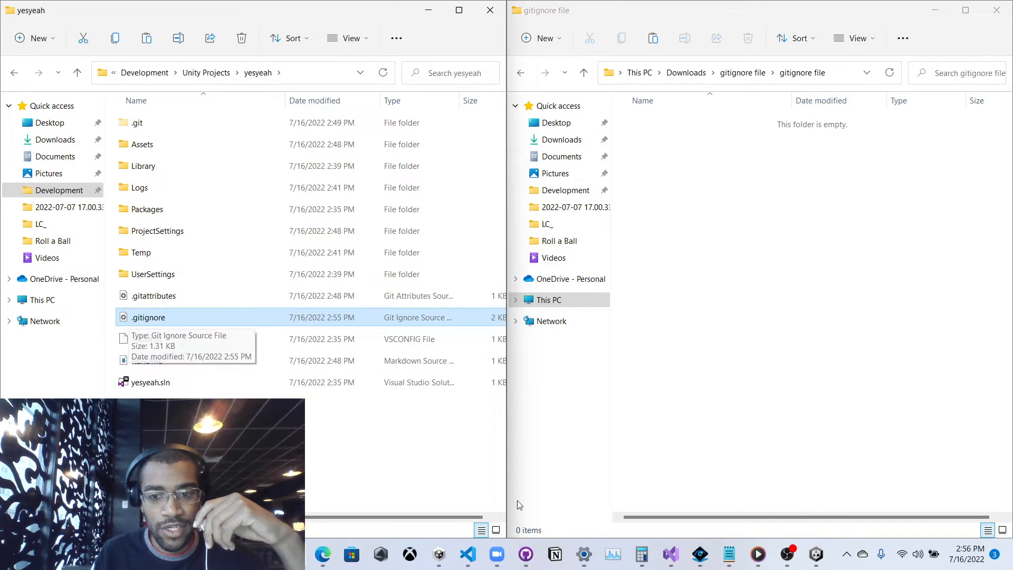
{"action": "mouse_move", "coordinate": [526, 552]}
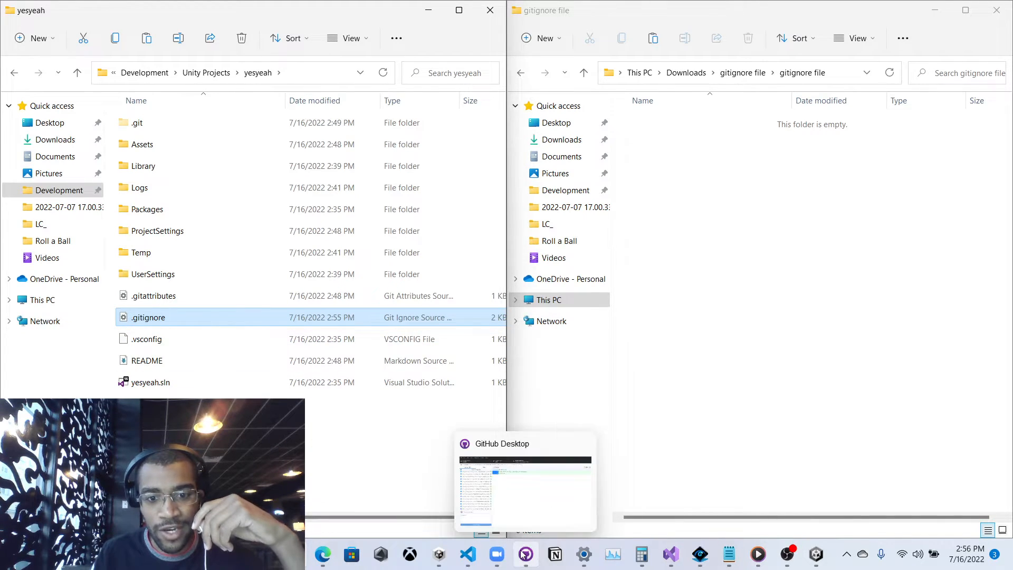
{"action": "left_click", "coordinate": [501, 504]}
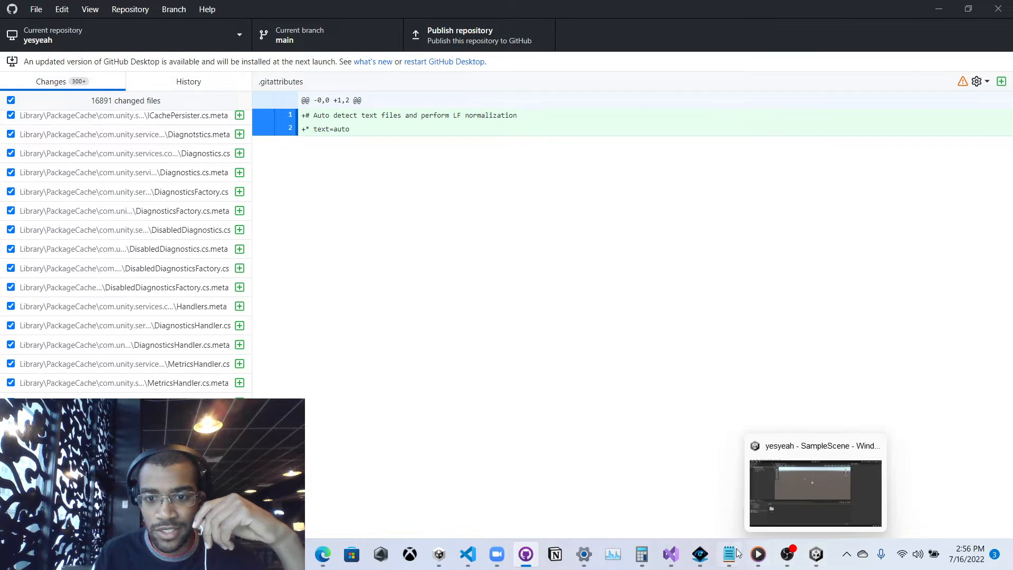
Scroll through the 32 remaining changed files and commit them to main.
{"action": "mouse_move", "coordinate": [738, 561]}
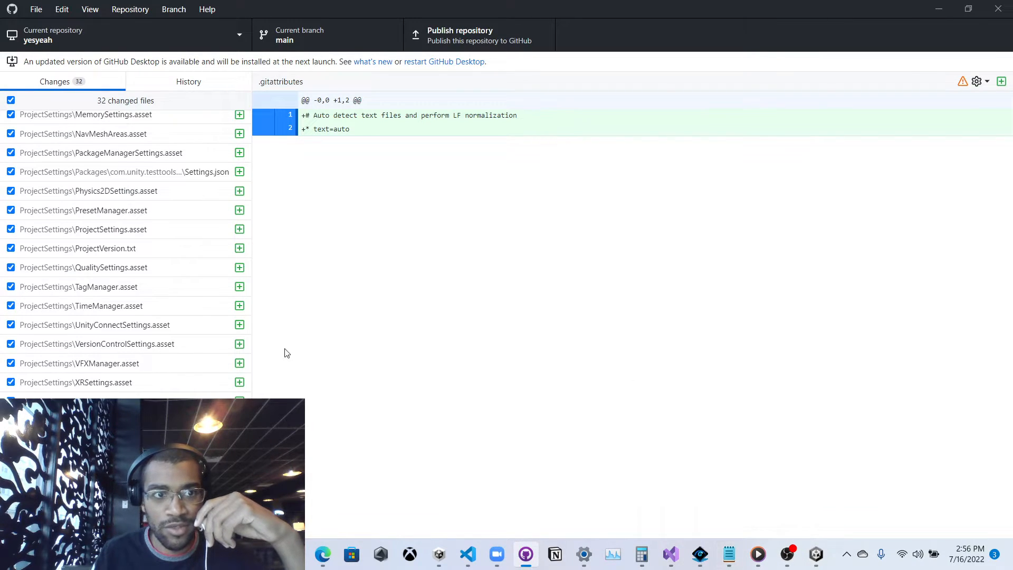
{"action": "scroll", "coordinate": [129, 273], "scroll_direction": "up", "scroll_amount": 5}
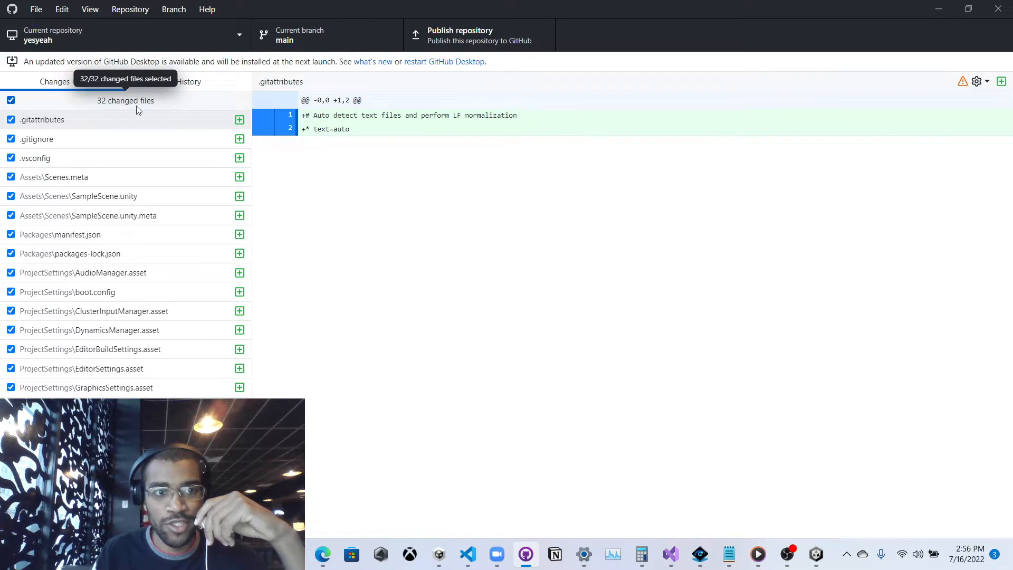
{"action": "scroll", "coordinate": [132, 185], "scroll_direction": "down", "scroll_amount": 5}
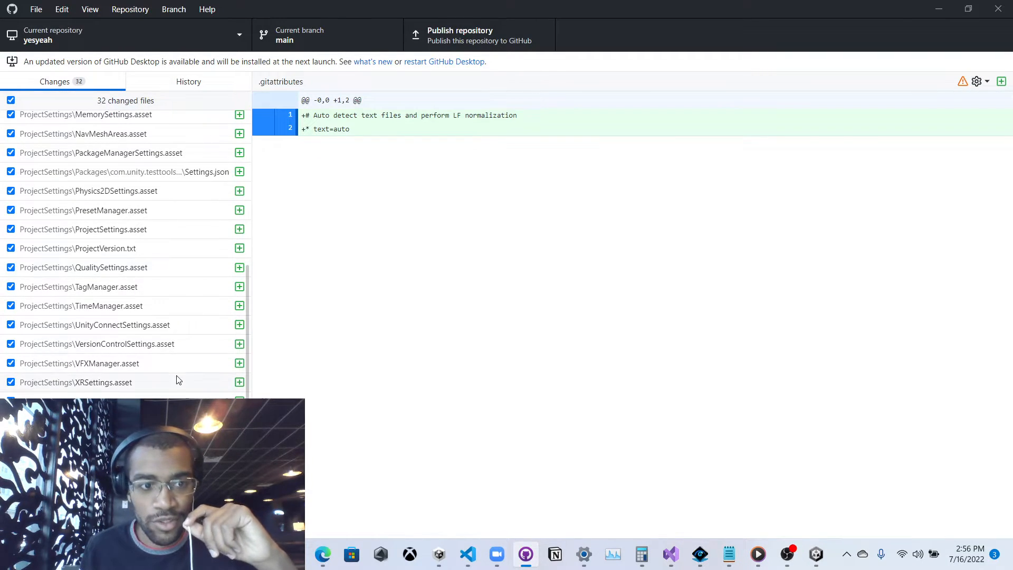
{"action": "scroll", "coordinate": [191, 281], "scroll_direction": "up", "scroll_amount": 1}
{"action": "scroll", "coordinate": [191, 282], "scroll_direction": "up", "scroll_amount": 5}
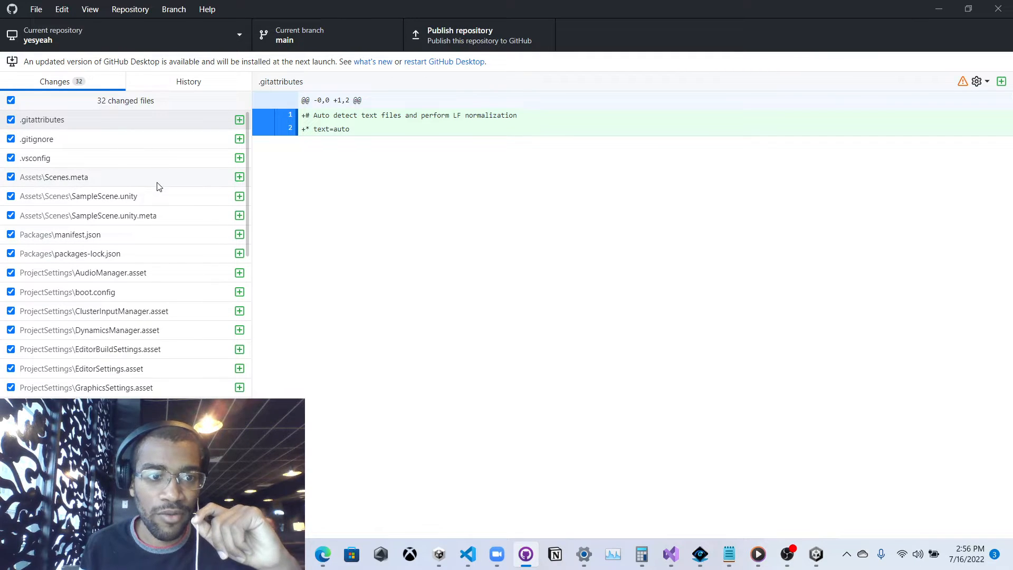
{"action": "scroll", "coordinate": [159, 186], "scroll_direction": "down", "scroll_amount": 1}
{"action": "scroll", "coordinate": [158, 186], "scroll_direction": "down", "scroll_amount": 5}
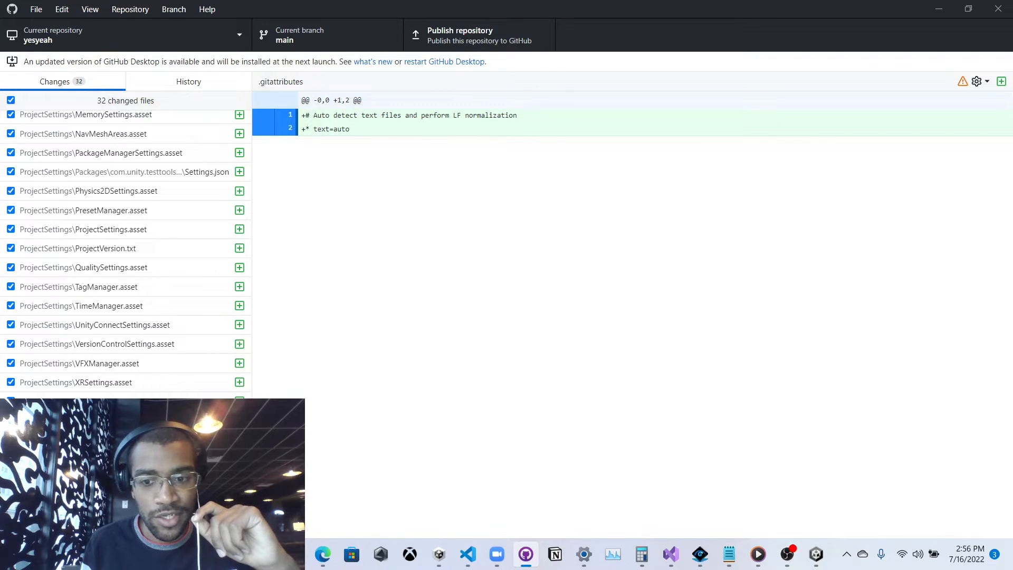
{"action": "scroll", "coordinate": [153, 363], "scroll_direction": "up", "scroll_amount": 5}
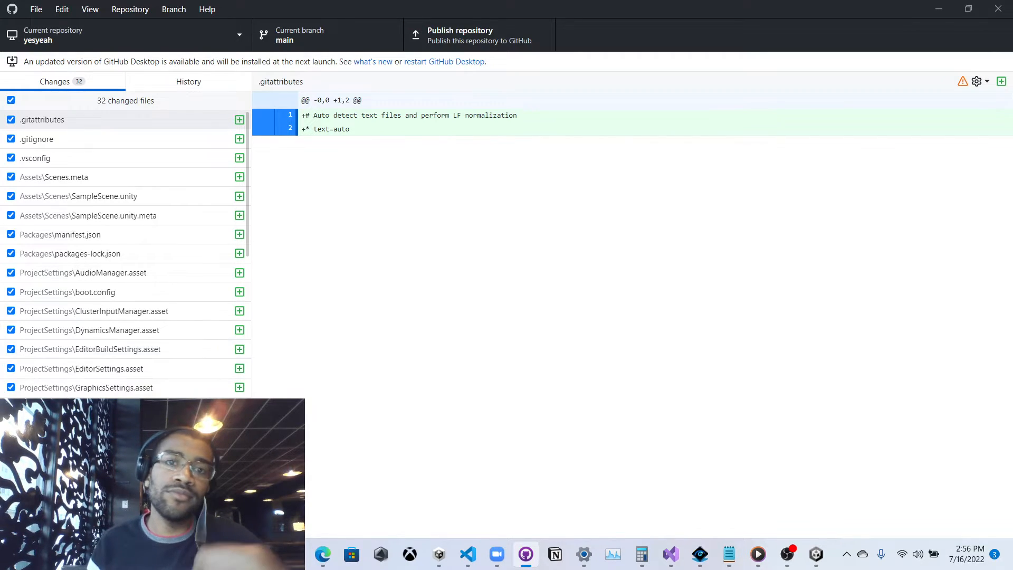
{"action": "left_click", "coordinate": [125, 522]}
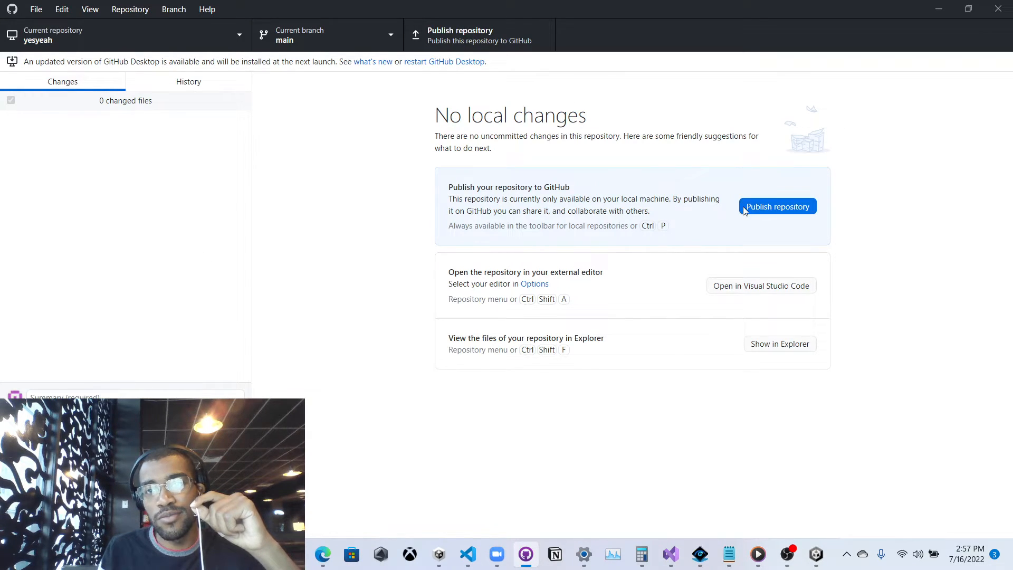
Once the commit finishes, open the Publish repository dialog for yesyeah.
{"action": "left_click", "coordinate": [794, 209]}
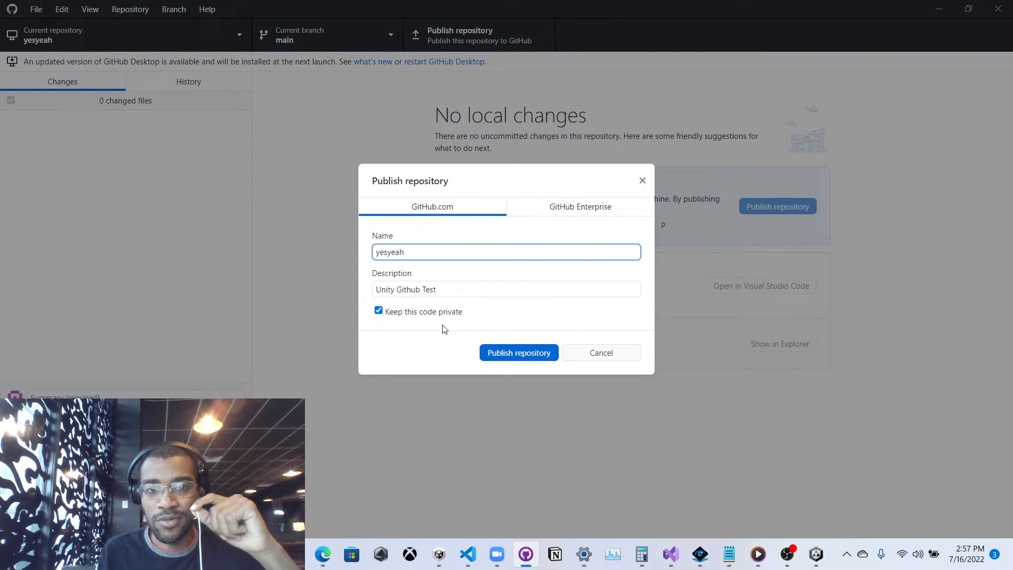
Publish yesyeah to GitHub as private, with the description 'Unity Github Test'.
{"action": "left_click", "coordinate": [412, 292]}
{"action": "left_click", "coordinate": [407, 255]}
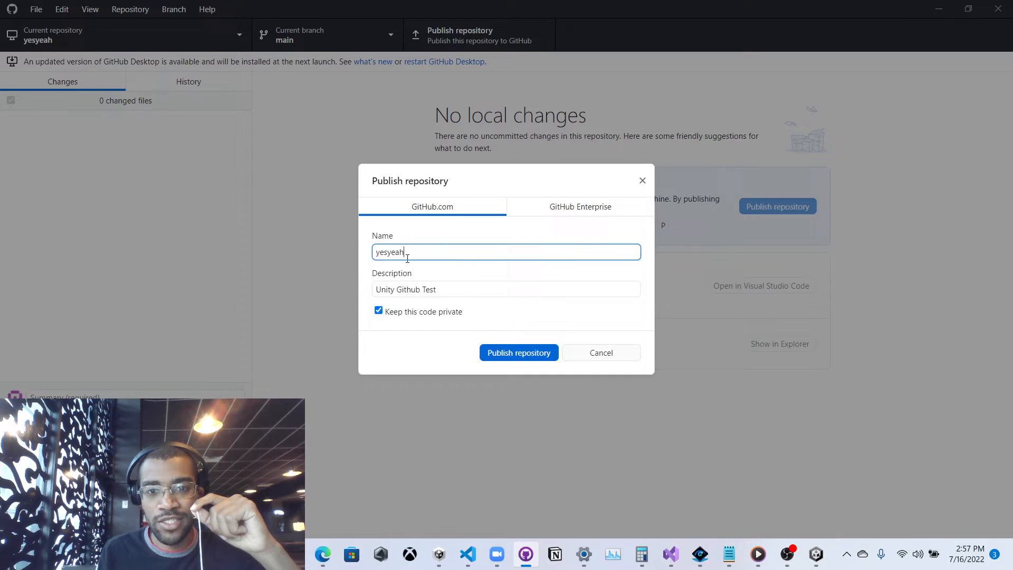
{"action": "left_click", "coordinate": [520, 351]}
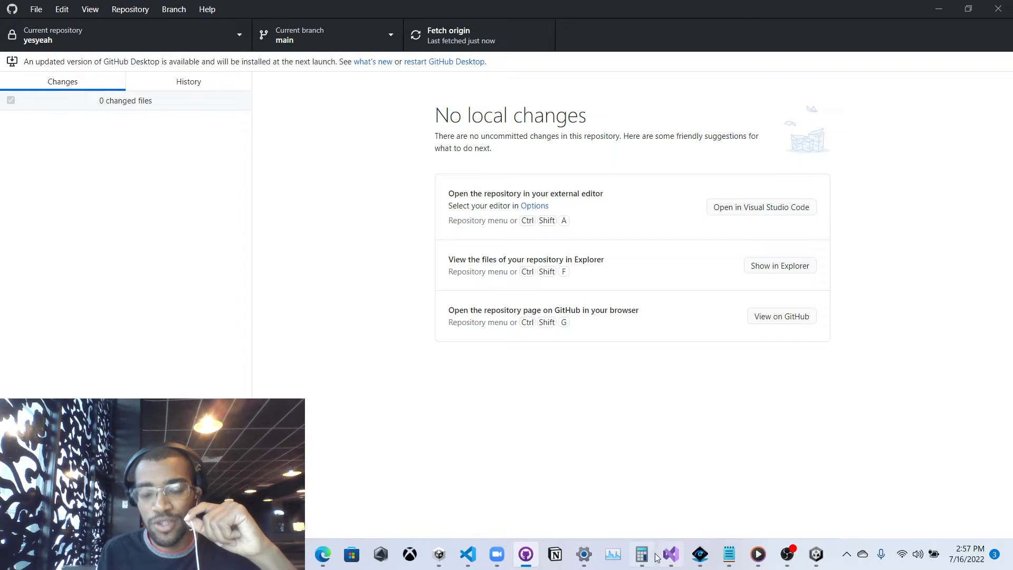
{"action": "mouse_move", "coordinate": [787, 566]}
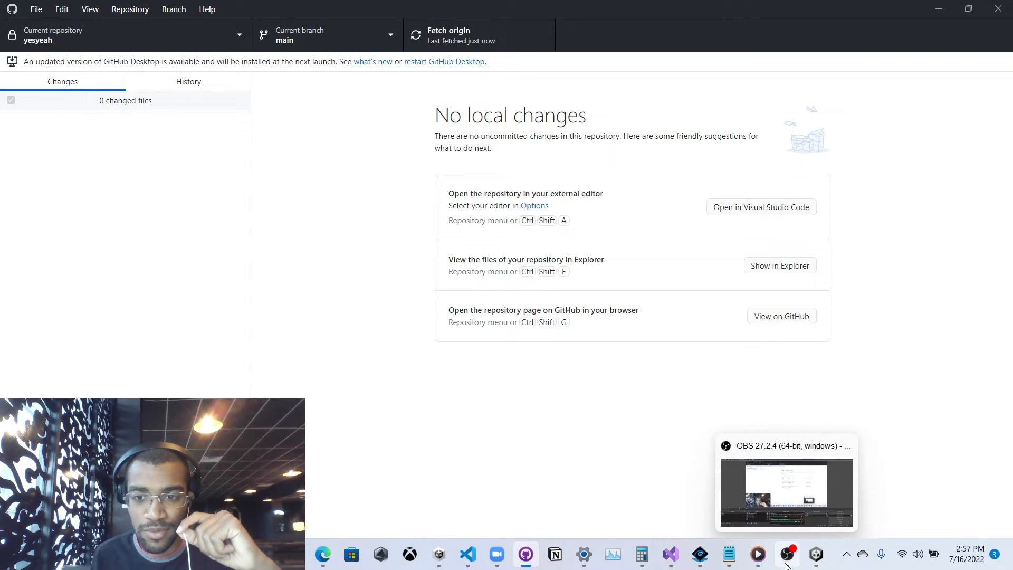
{"action": "mouse_move", "coordinate": [330, 565]}
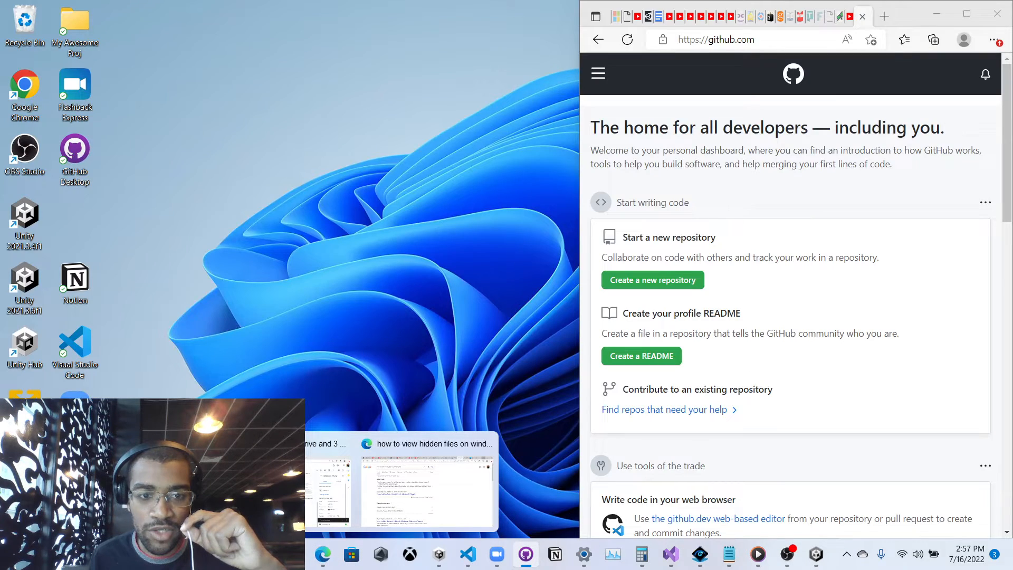
Move GitHub into its own maximized window, reload the dashboard, and open yesyeah from Recent Repositories.
{"action": "left_click", "coordinate": [182, 491]}
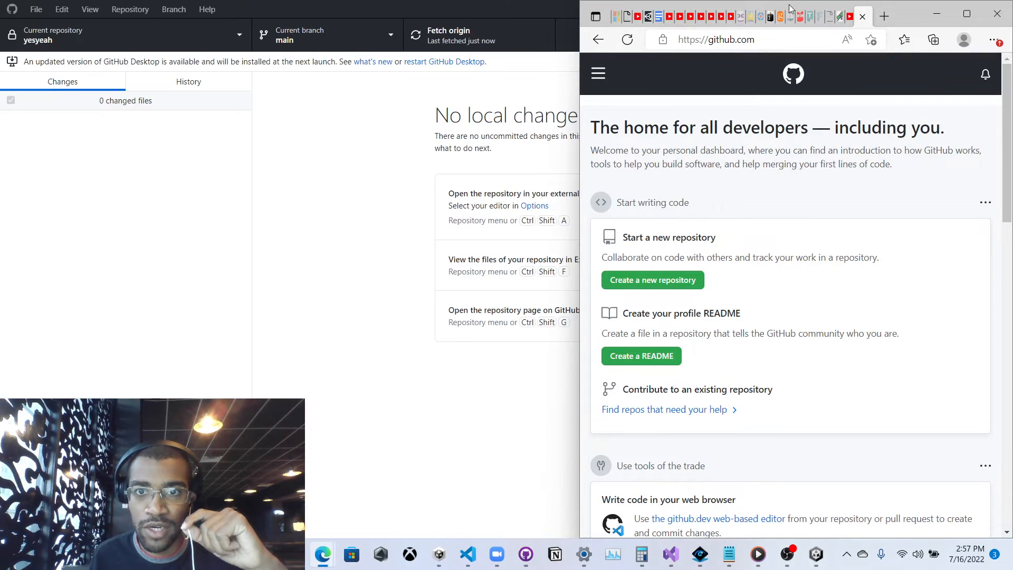
{"action": "left_click_drag", "start_coordinate": [865, 16], "coordinate": [633, 164]}
{"action": "left_click_drag", "start_coordinate": [777, 162], "coordinate": [575, 1]}
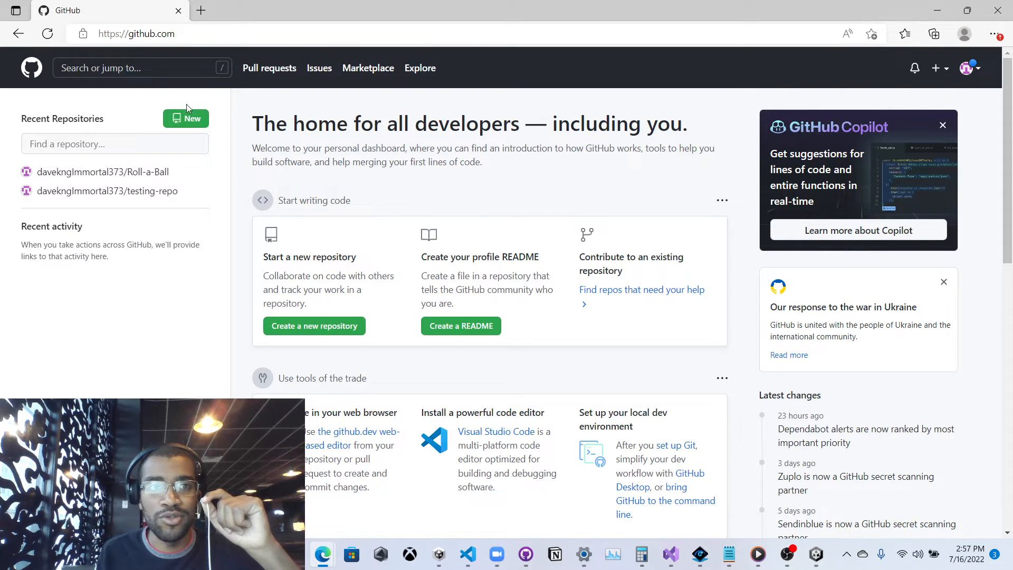
{"action": "left_click", "coordinate": [57, 34]}
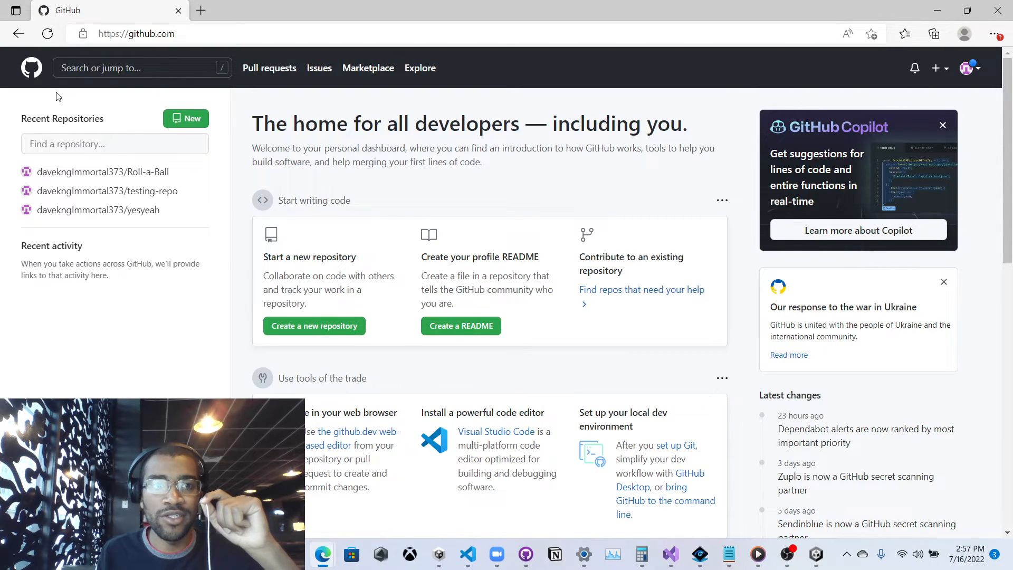
{"action": "left_click", "coordinate": [106, 211]}
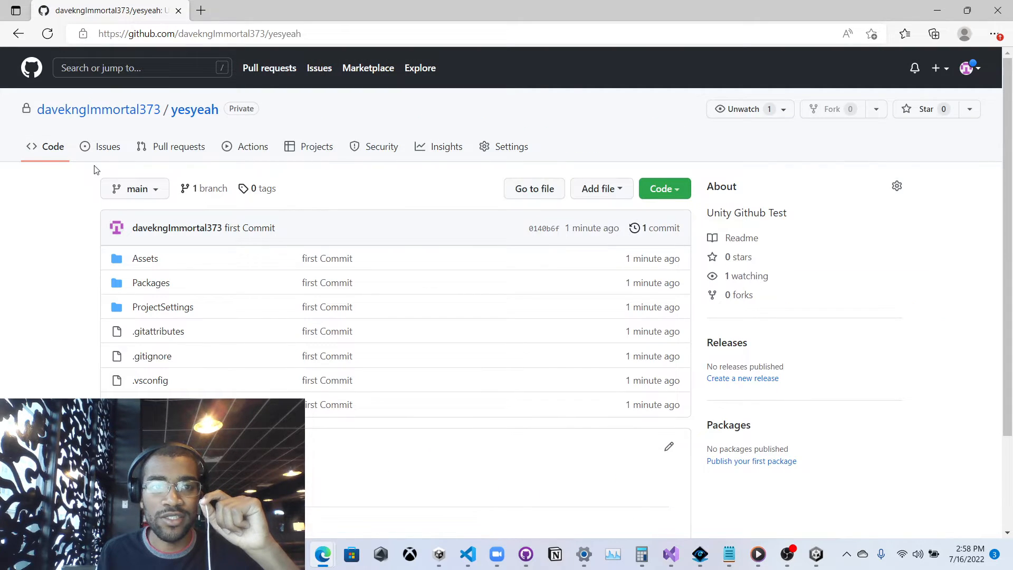
{"action": "scroll", "coordinate": [232, 189], "scroll_direction": "down", "scroll_amount": 2}
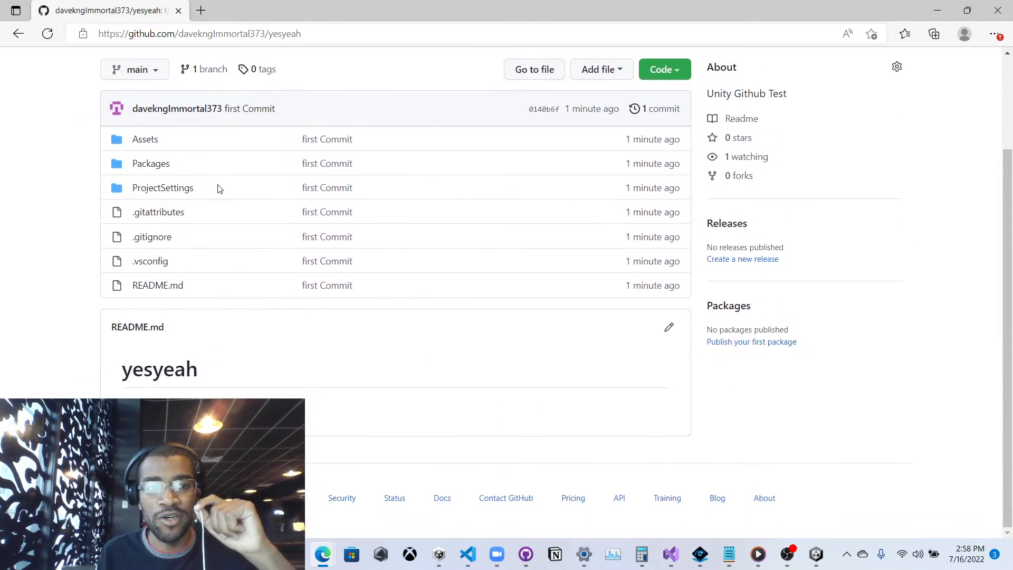
{"action": "scroll", "coordinate": [216, 211], "scroll_direction": "up", "scroll_amount": 2}
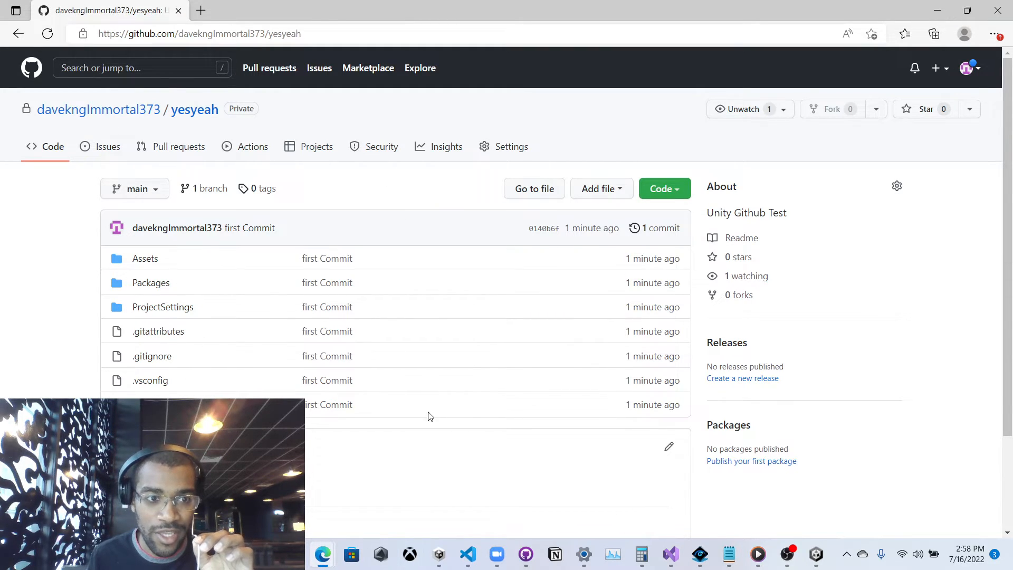
{"action": "scroll", "coordinate": [425, 423], "scroll_direction": "down", "scroll_amount": 1}
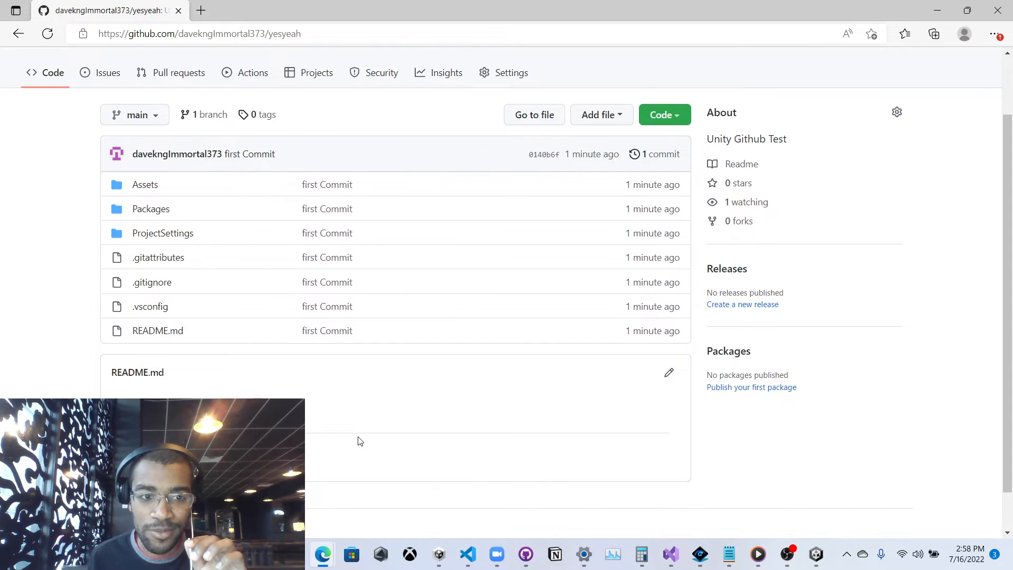
{"action": "scroll", "coordinate": [357, 442], "scroll_direction": "down", "scroll_amount": 1}
{"action": "scroll", "coordinate": [344, 464], "scroll_direction": "up", "scroll_amount": 2}
{"action": "scroll", "coordinate": [338, 455], "scroll_direction": "down", "scroll_amount": 2}
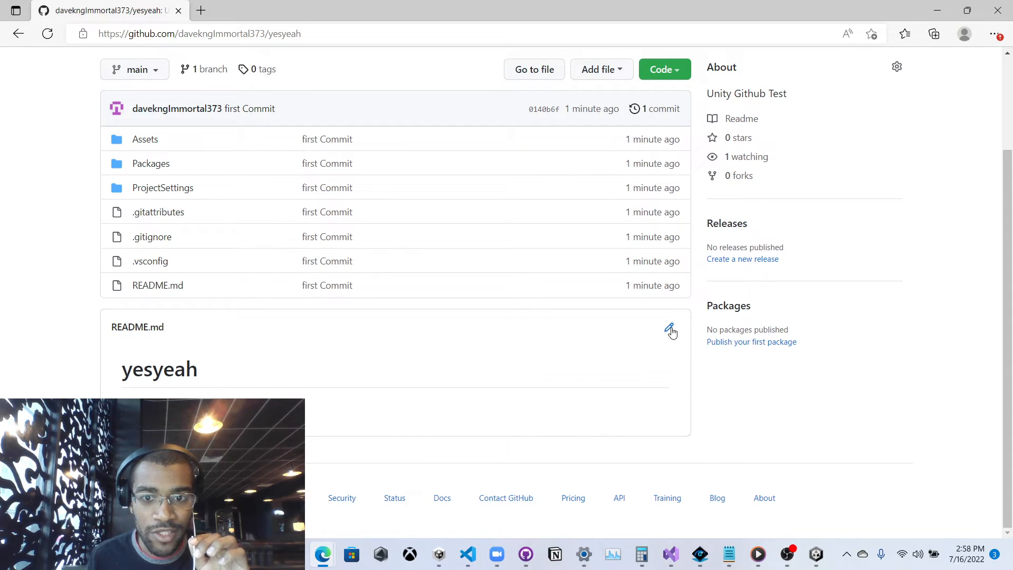
{"action": "scroll", "coordinate": [507, 216], "scroll_direction": "up", "scroll_amount": 2}
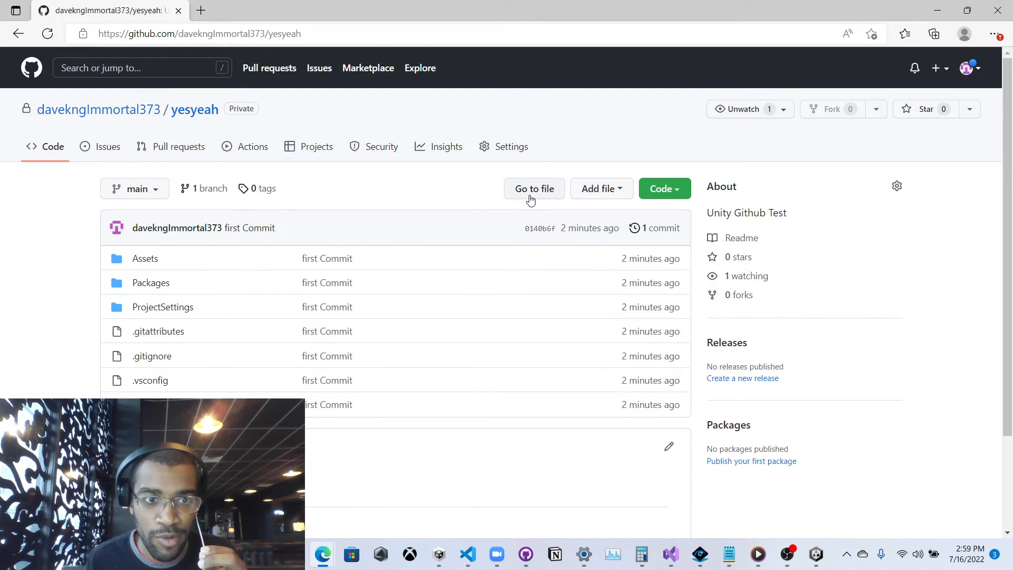
{"action": "scroll", "coordinate": [530, 199], "scroll_direction": "down", "scroll_amount": 2}
{"action": "scroll", "coordinate": [517, 278], "scroll_direction": "up", "scroll_amount": 3}
Open yesyeah's Settings, visit Collaborators, go back, then select Collaborators again.
{"action": "left_click", "coordinate": [508, 148]}
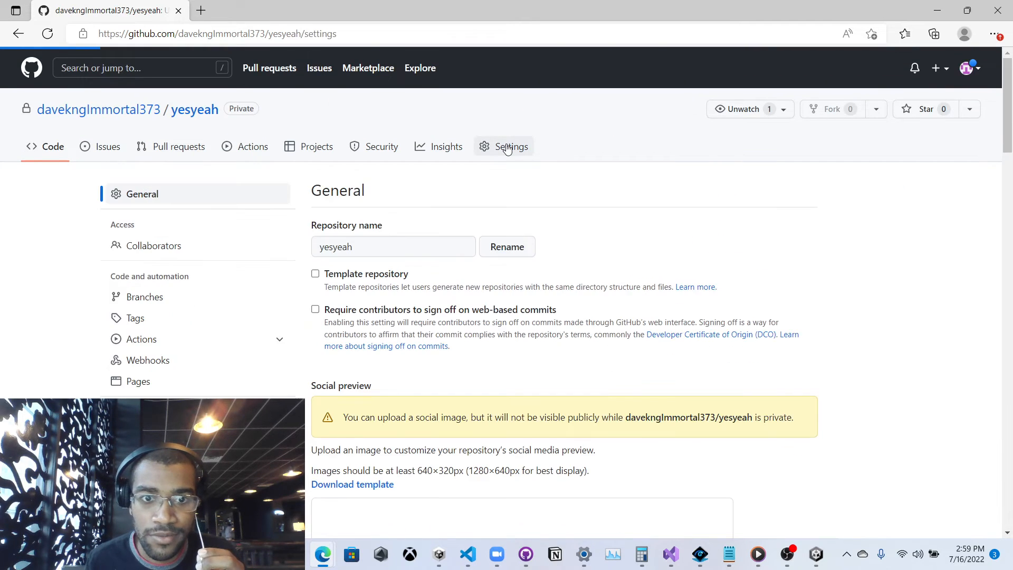
{"action": "scroll", "coordinate": [190, 250], "scroll_direction": "down", "scroll_amount": 4}
{"action": "scroll", "coordinate": [170, 294], "scroll_direction": "up", "scroll_amount": 4}
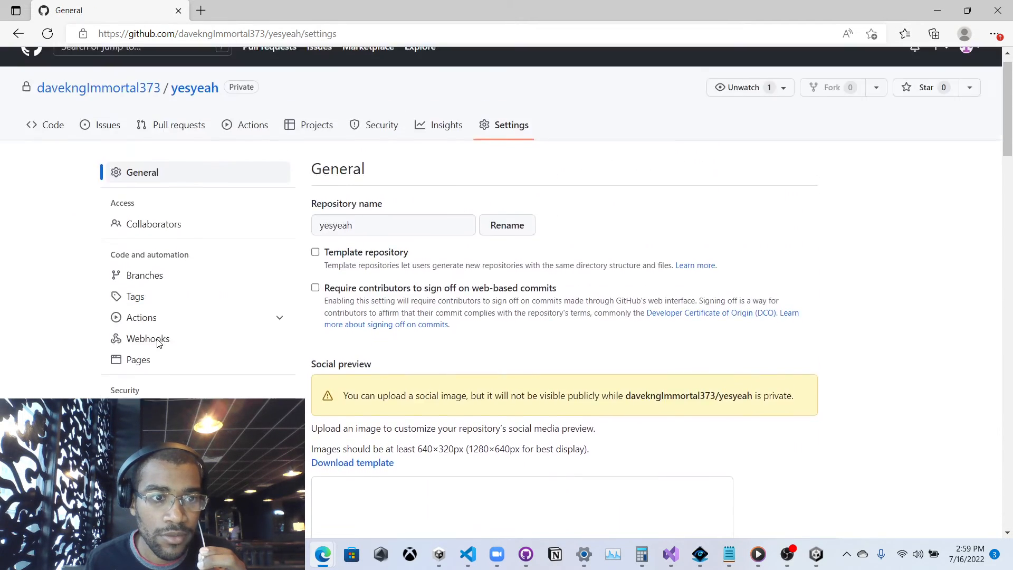
{"action": "scroll", "coordinate": [159, 343], "scroll_direction": "up", "scroll_amount": 1}
{"action": "left_click", "coordinate": [155, 246]}
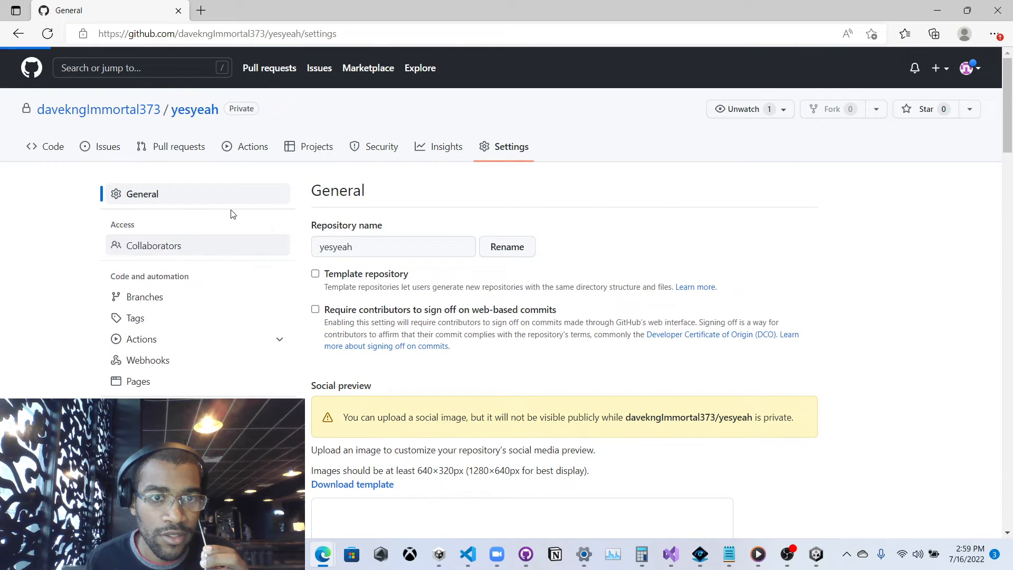
{"action": "left_click", "coordinate": [18, 33]}
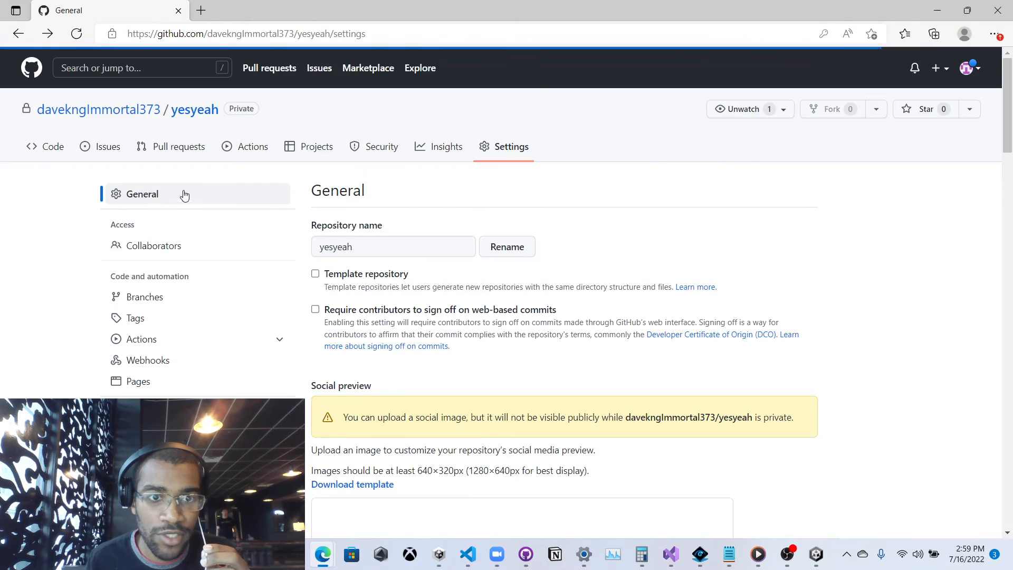
{"action": "left_click", "coordinate": [207, 254]}
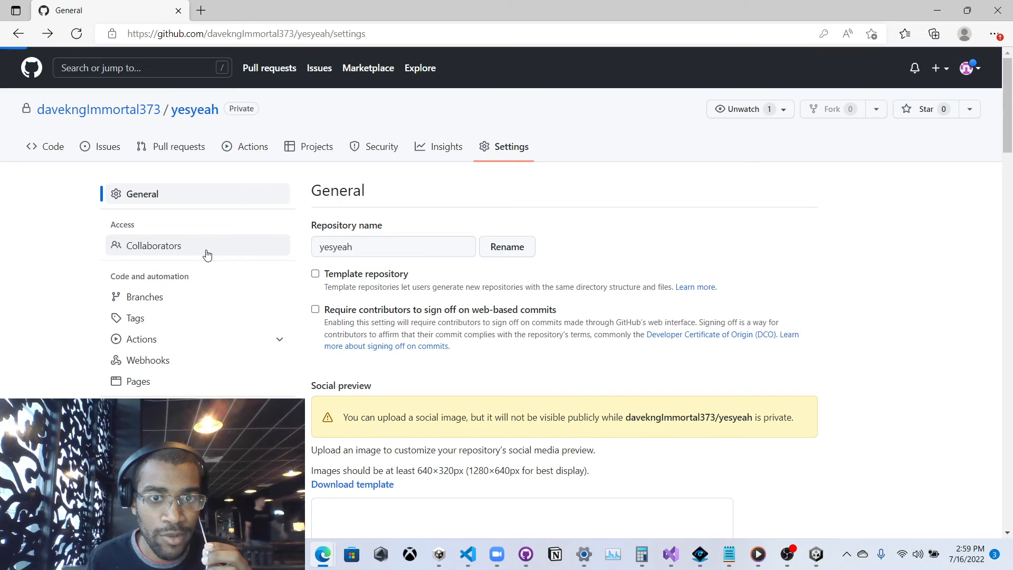
Confirm the account password to reach yesyeah's Collaborators page, then open and dismiss Add people.
{"action": "left_click", "coordinate": [516, 179]}
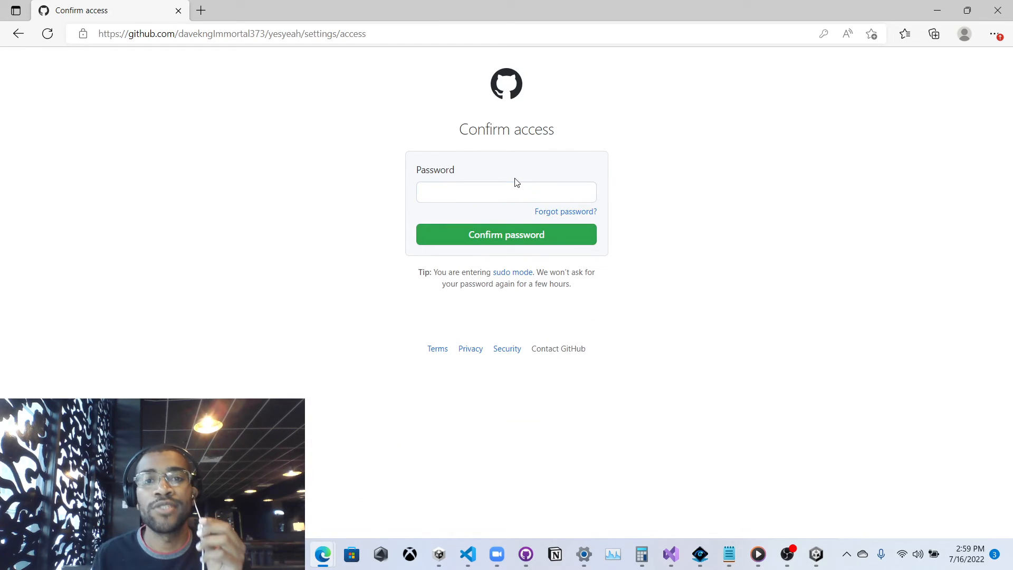
{"action": "left_click", "coordinate": [499, 202]}
{"action": "left_click", "coordinate": [496, 236]}
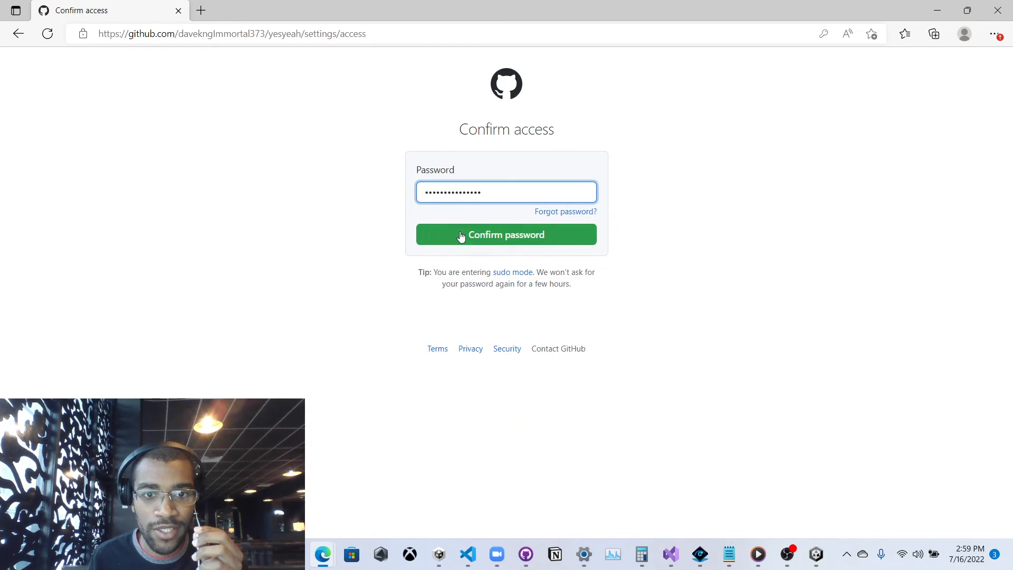
{"action": "left_click", "coordinate": [463, 239]}
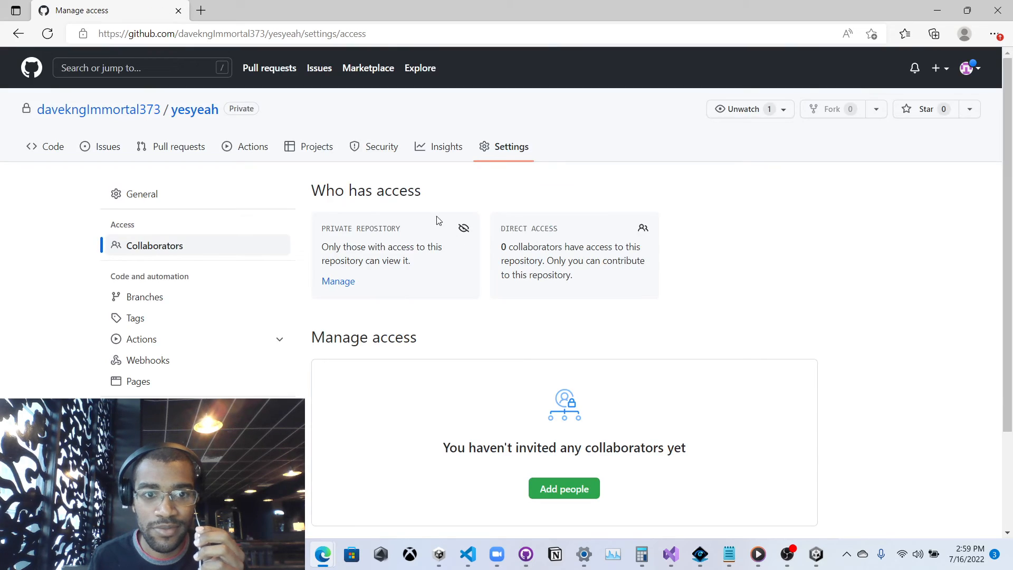
{"action": "scroll", "coordinate": [437, 220], "scroll_direction": "down", "scroll_amount": 3}
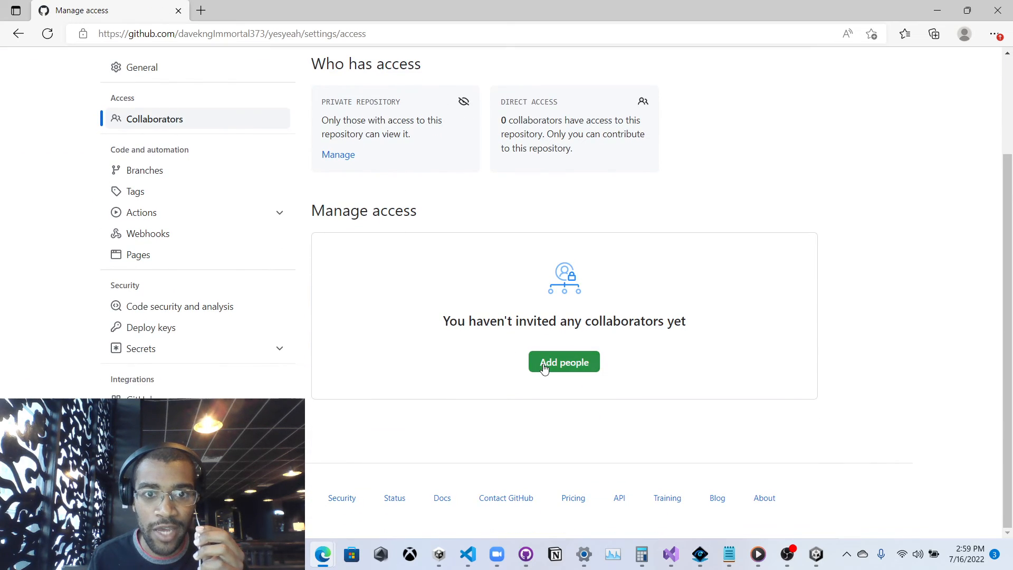
{"action": "left_click", "coordinate": [545, 368]}
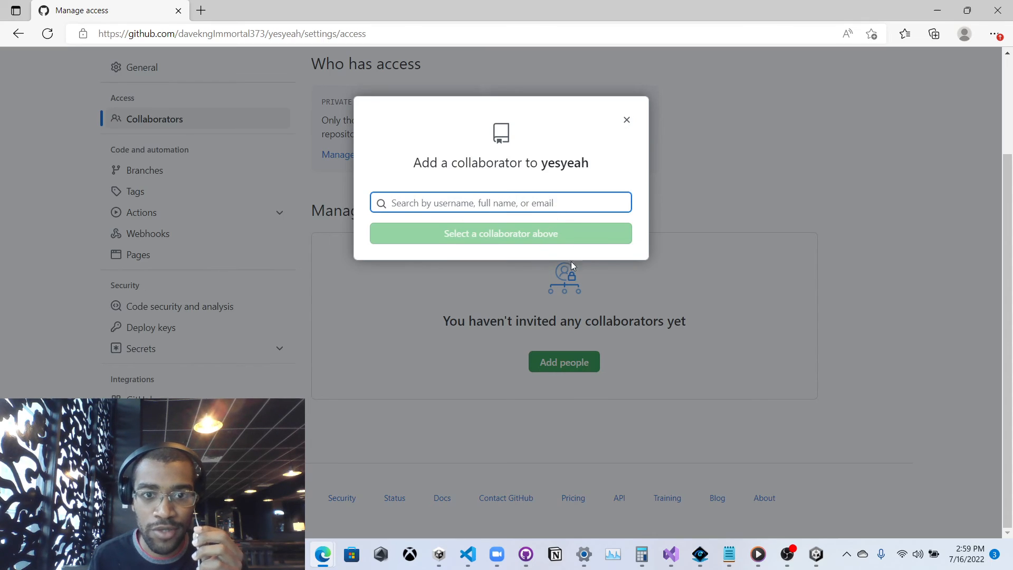
{"action": "left_click", "coordinate": [628, 120]}
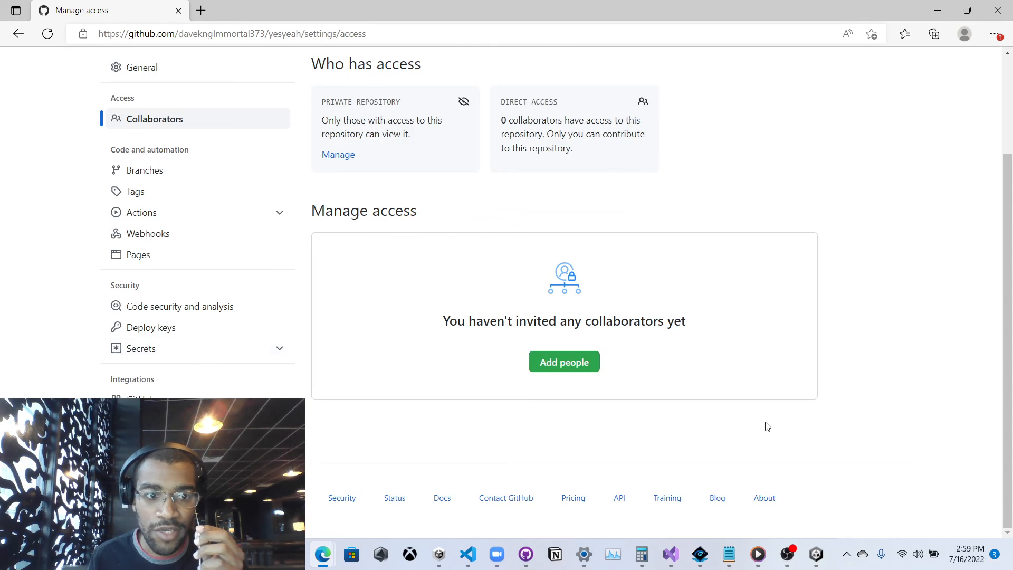
{"action": "scroll", "coordinate": [650, 515], "scroll_direction": "up", "scroll_amount": 3}
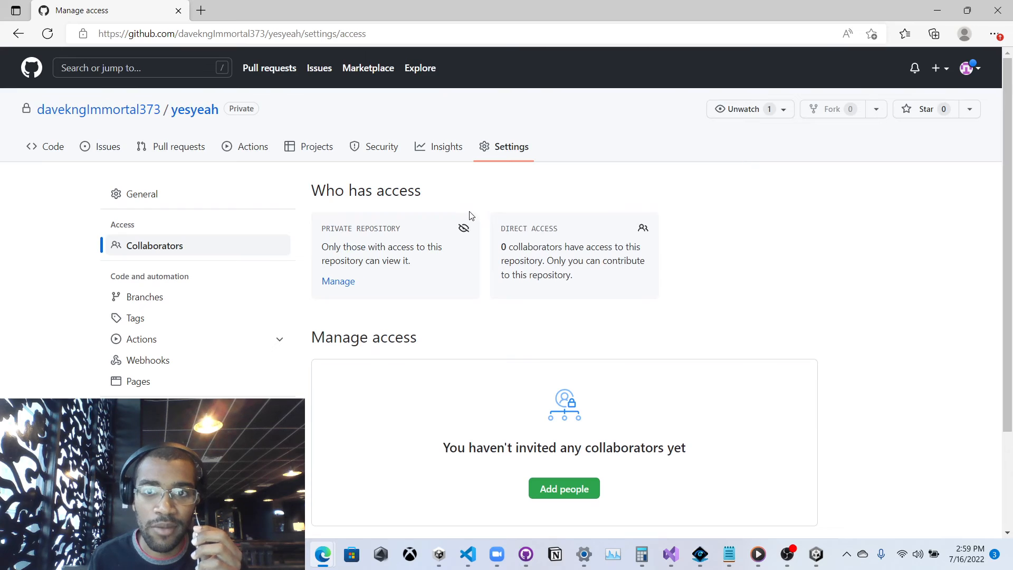
Switch to OBS Studio and hide the desktop capture source.
{"action": "mouse_move", "coordinate": [150, 120]}
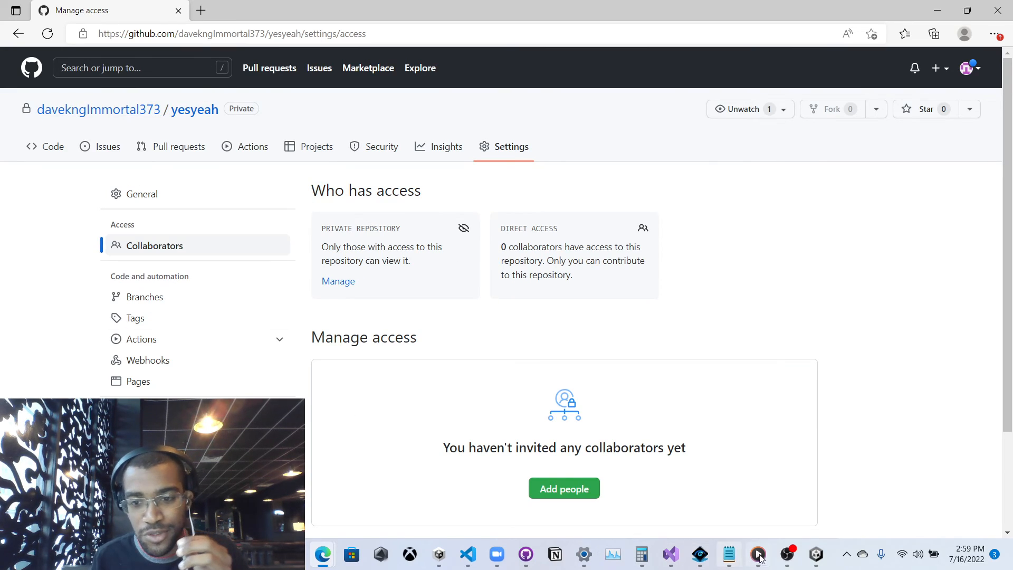
{"action": "left_click", "coordinate": [787, 555]}
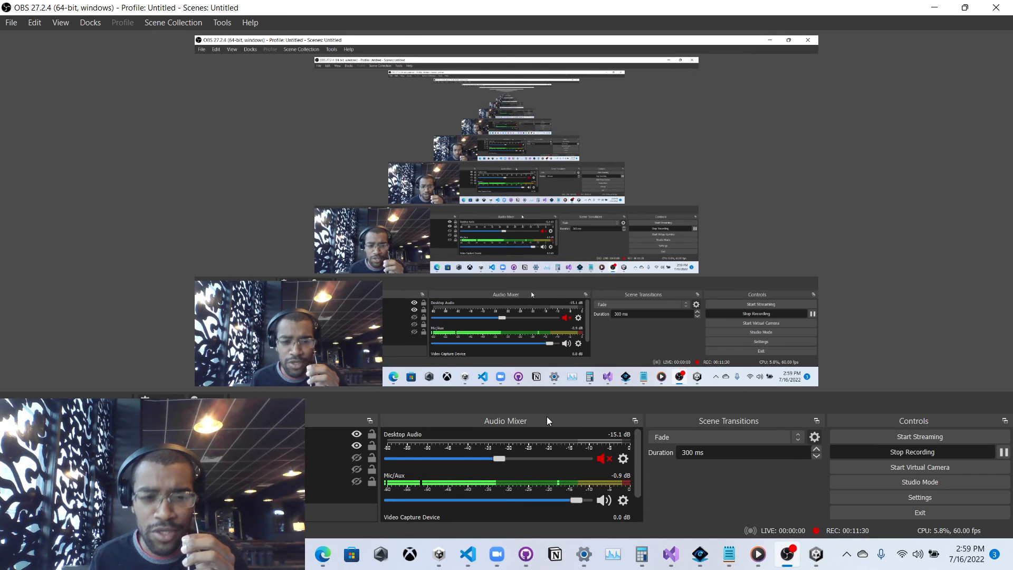
{"action": "left_click", "coordinate": [354, 445]}
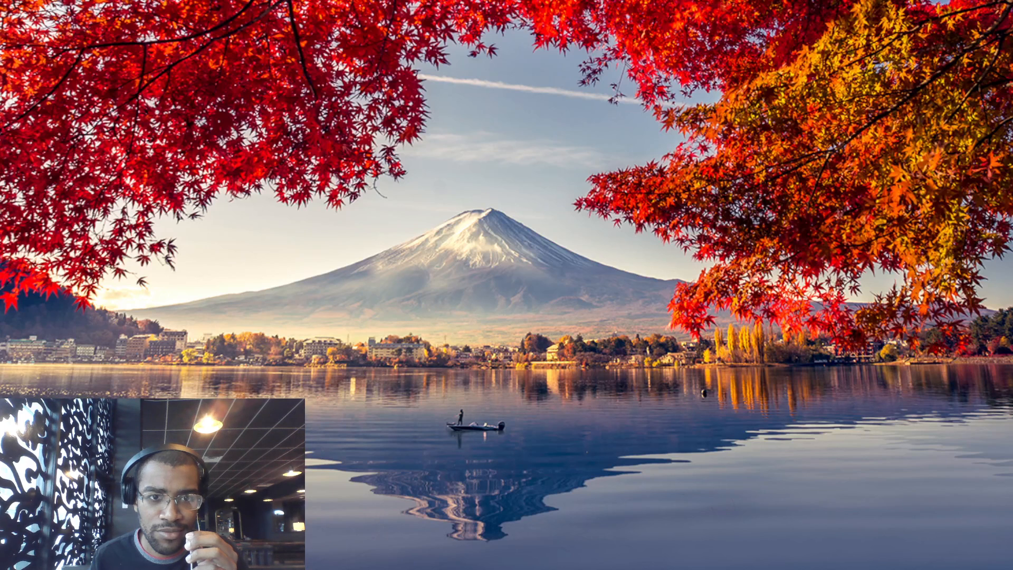